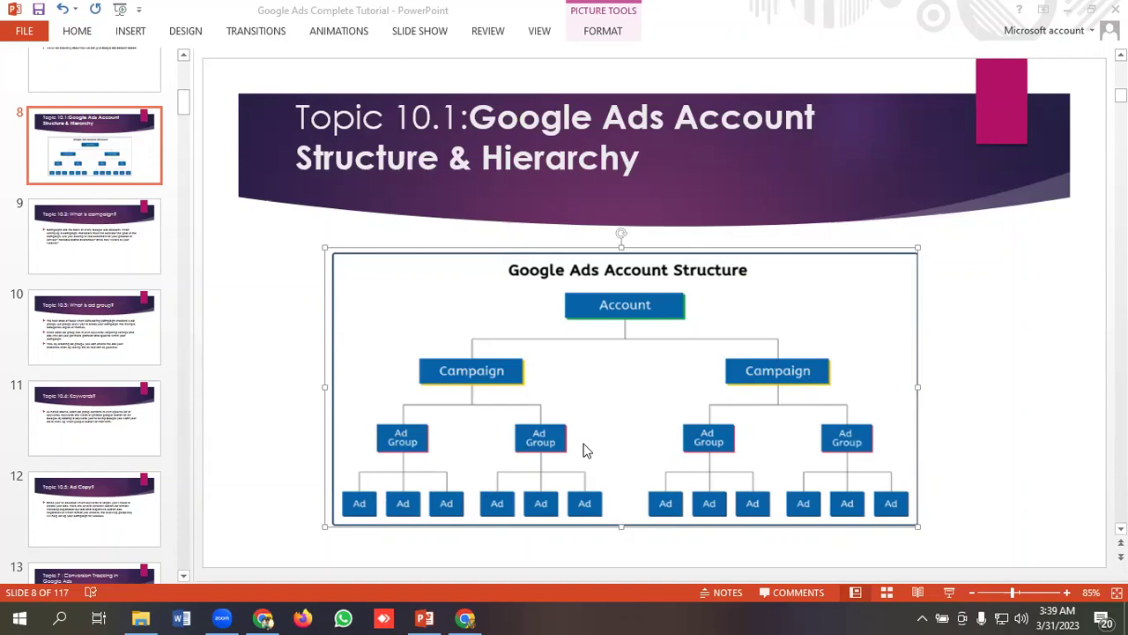
- Show the Google Ads All campaigns overview for 24–30 Mar 2023, glance at the slides, then return
{"action": "left_click", "coordinate": [465, 617]}
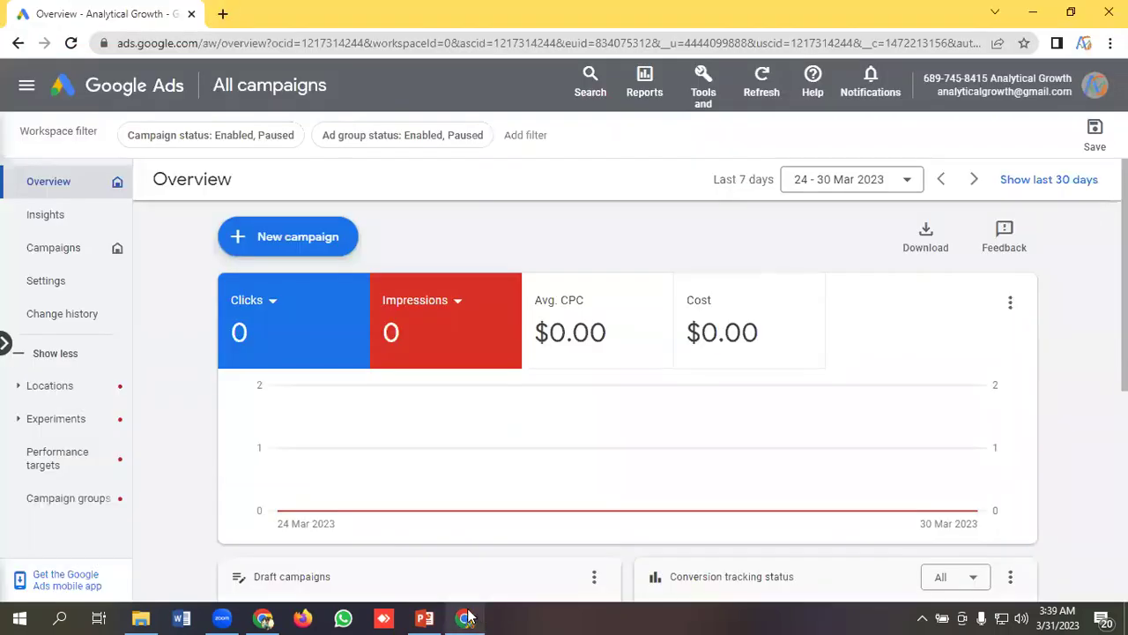
{"action": "scroll", "coordinate": [507, 290], "scroll_direction": "down", "scroll_amount": 2}
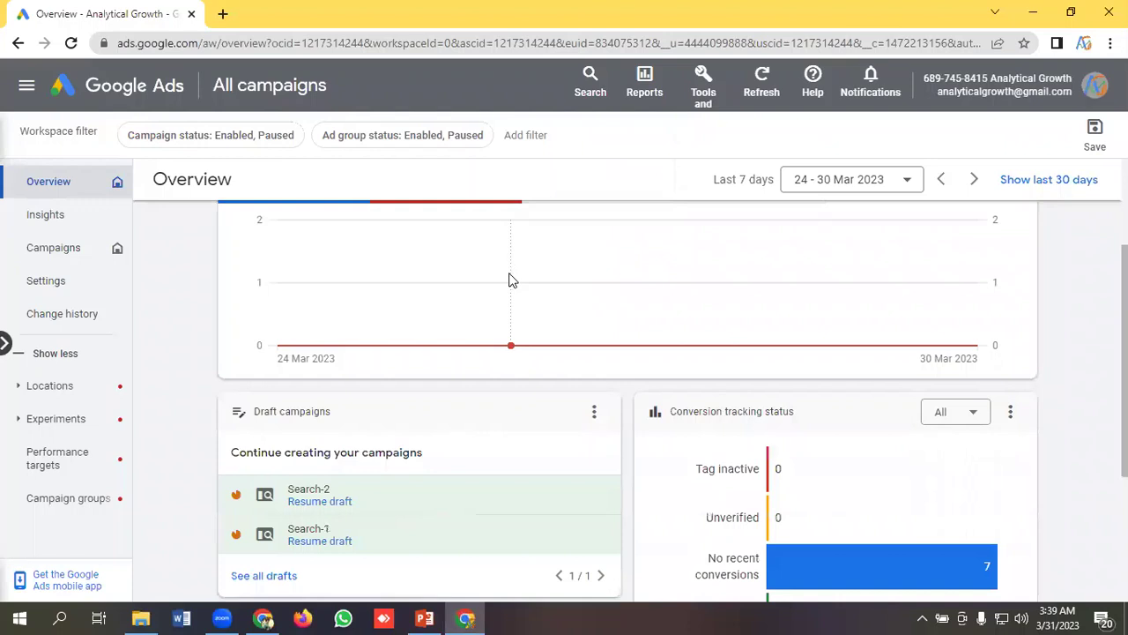
{"action": "scroll", "coordinate": [516, 294], "scroll_direction": "up", "scroll_amount": 2}
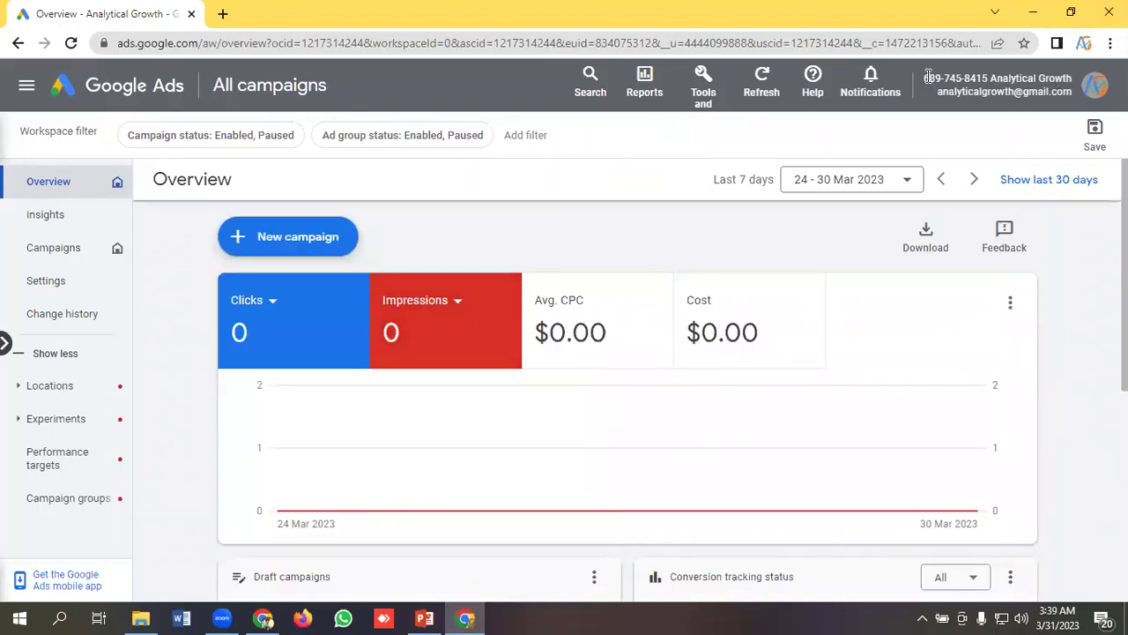
{"action": "left_click_drag", "start_coordinate": [925, 77], "coordinate": [1068, 77]}
{"action": "left_click", "coordinate": [605, 255]}
{"action": "scroll", "coordinate": [496, 310], "scroll_direction": "down", "scroll_amount": 1}
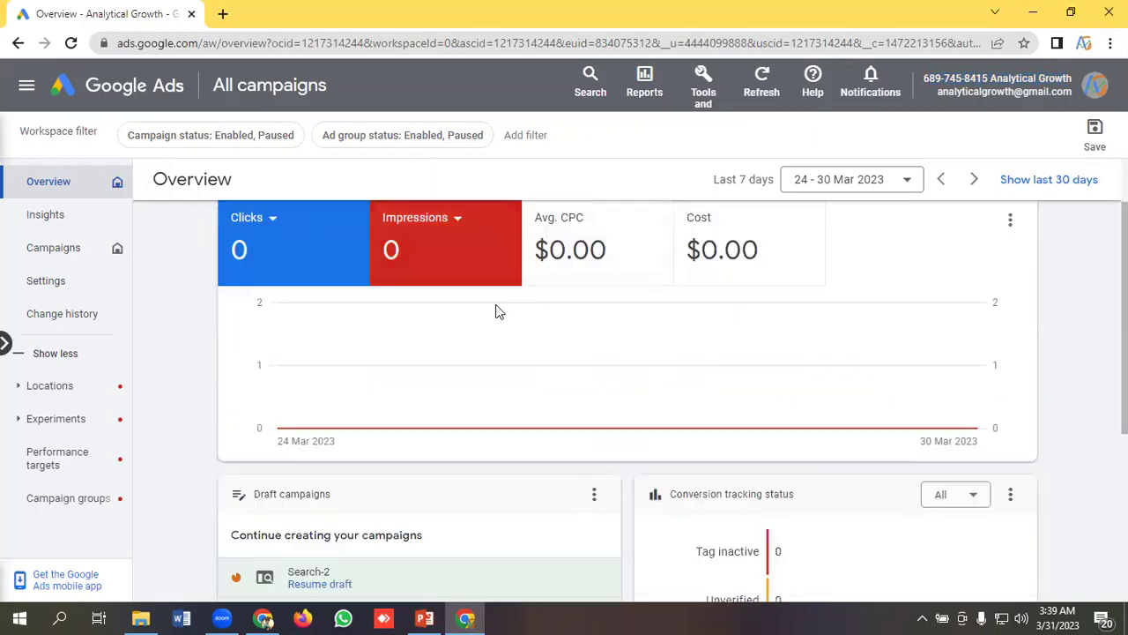
{"action": "scroll", "coordinate": [519, 322], "scroll_direction": "up", "scroll_amount": 1}
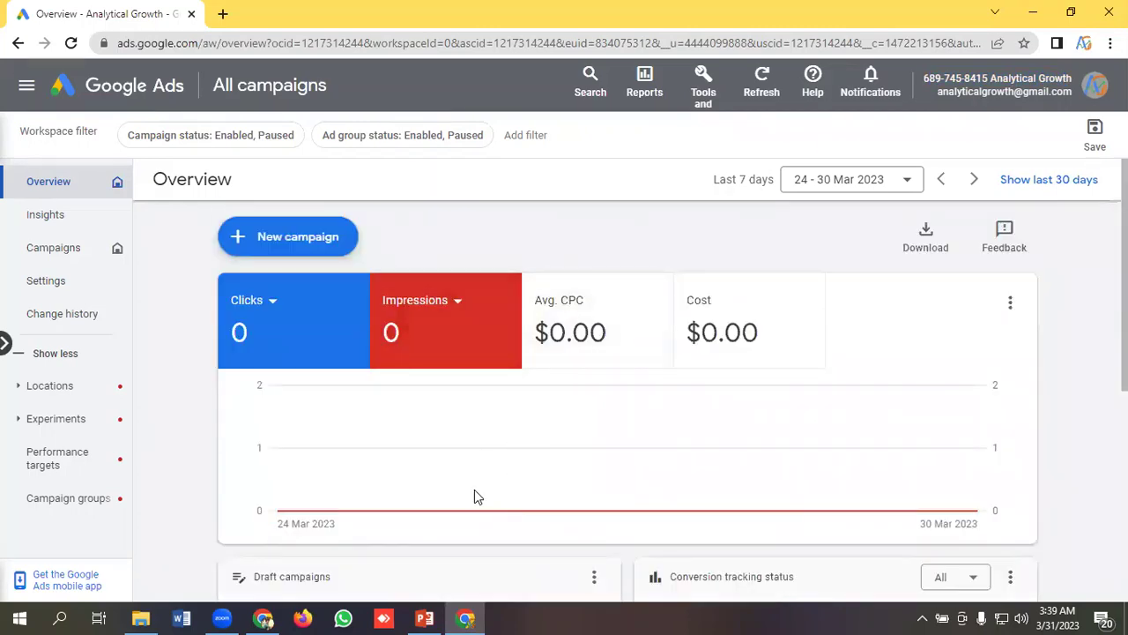
{"action": "key", "text": "alt+Tab"}
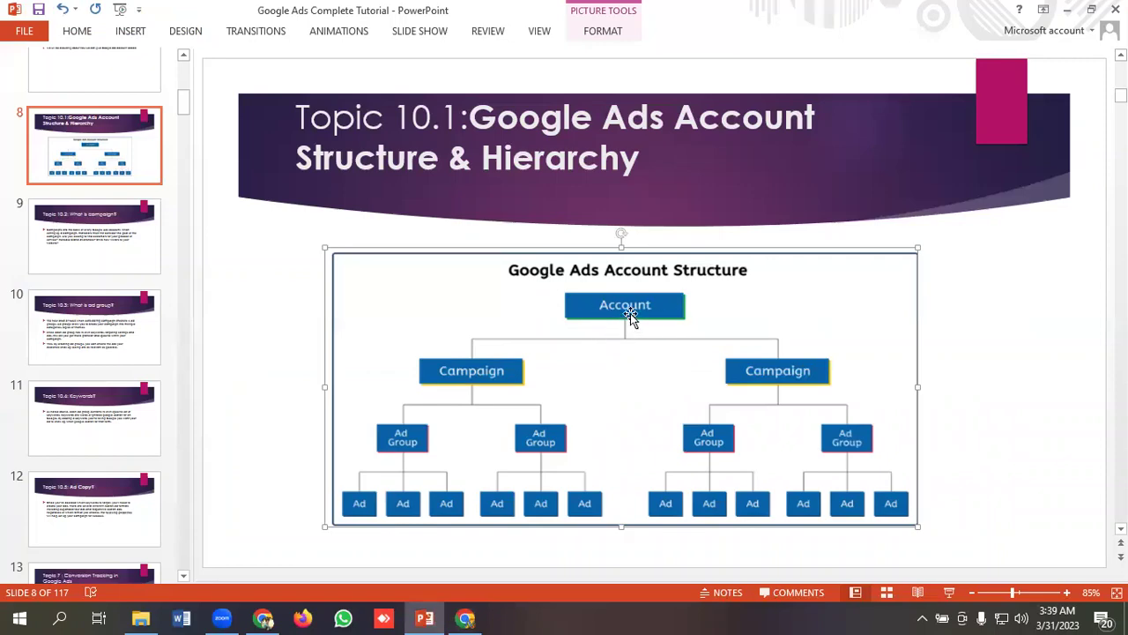
{"action": "left_click", "coordinate": [468, 617]}
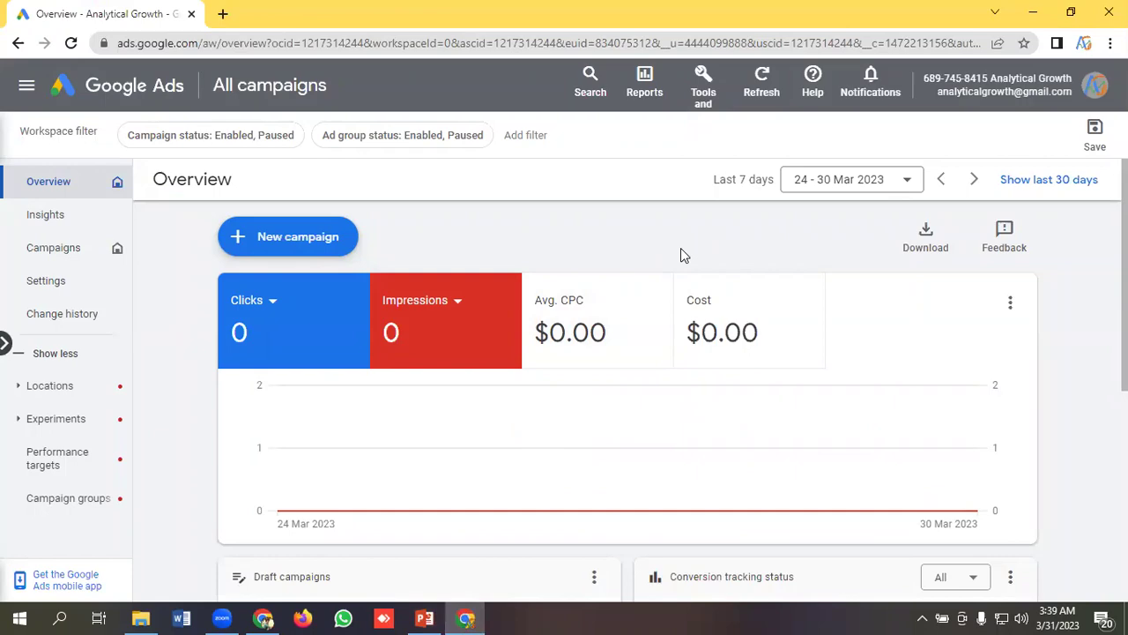
{"action": "left_click", "coordinate": [703, 79]}
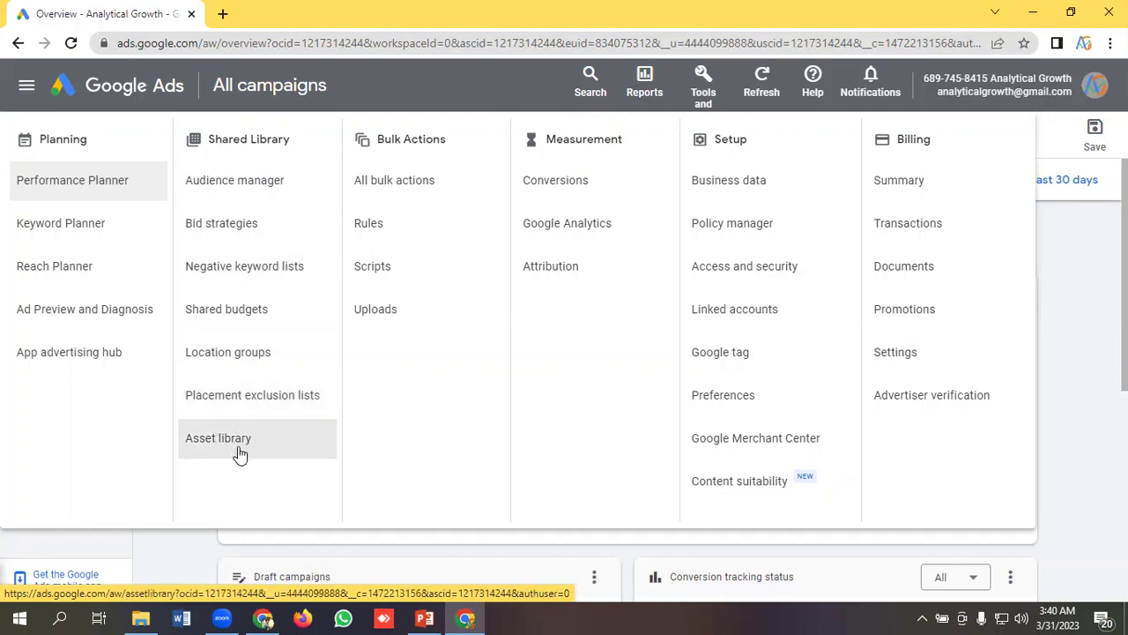
{"action": "left_click", "coordinate": [1070, 259]}
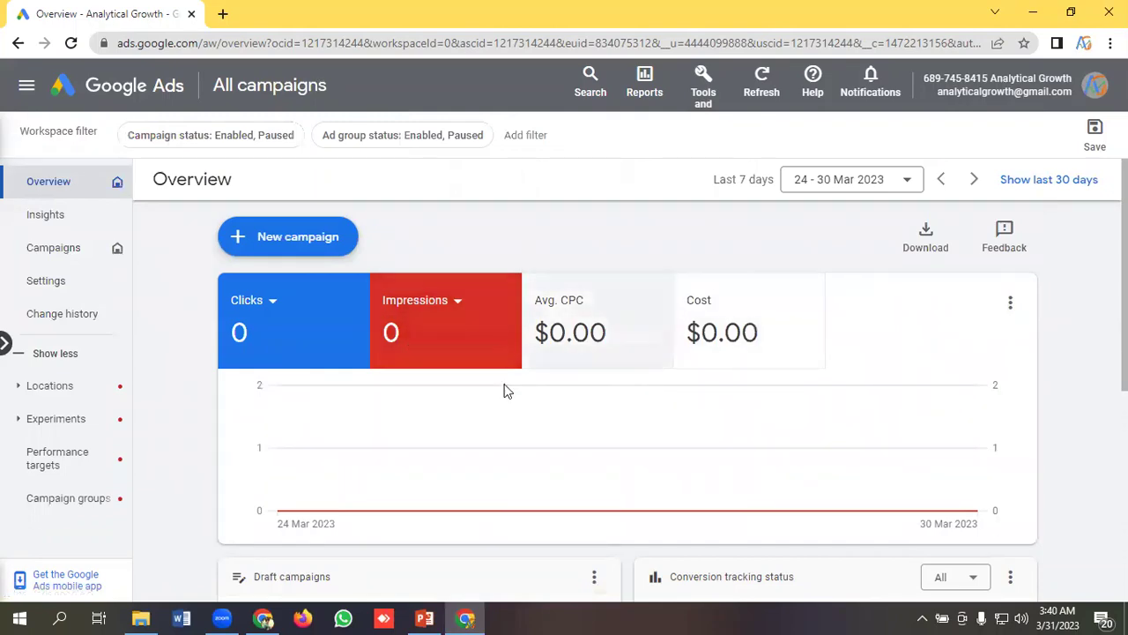
- Show slide 9, 'What is campaign?', in PowerPoint, then go back to the Google Ads overview
{"action": "left_click", "coordinate": [426, 615]}
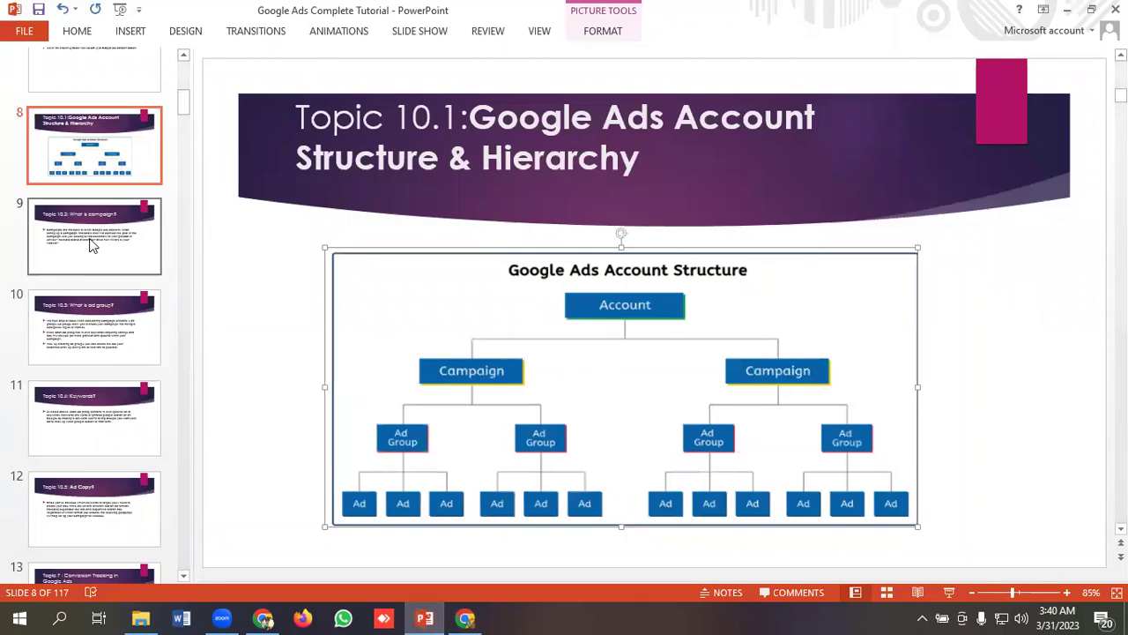
{"action": "left_click", "coordinate": [114, 252]}
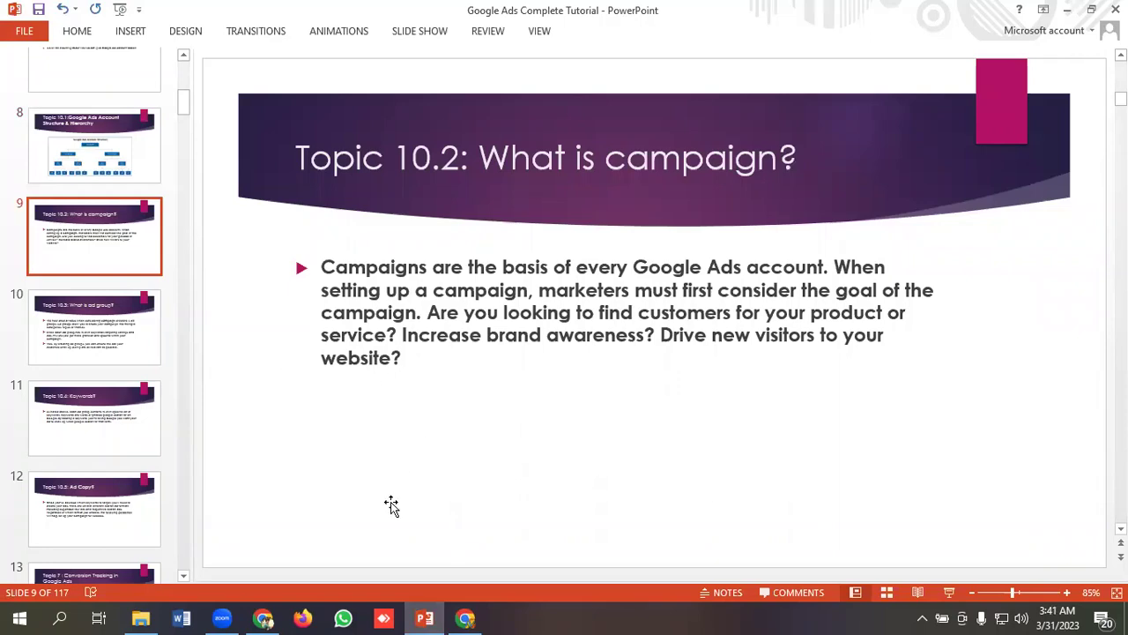
{"action": "left_click", "coordinate": [467, 617]}
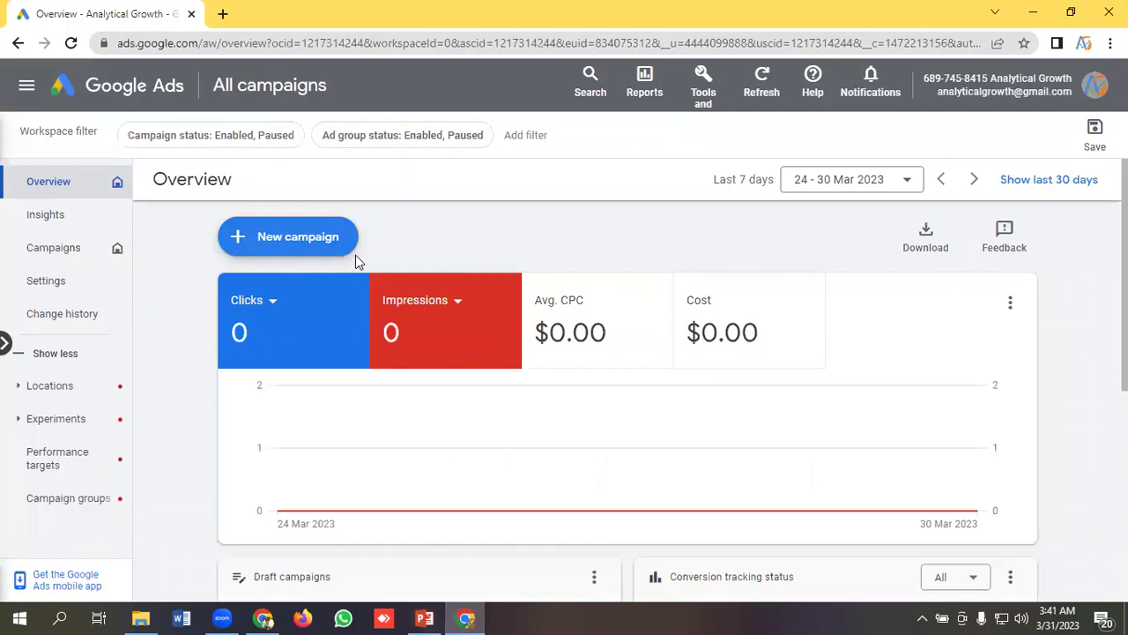
- Start a new campaign and compare the Sales and Leads objectives
{"action": "left_click", "coordinate": [290, 250]}
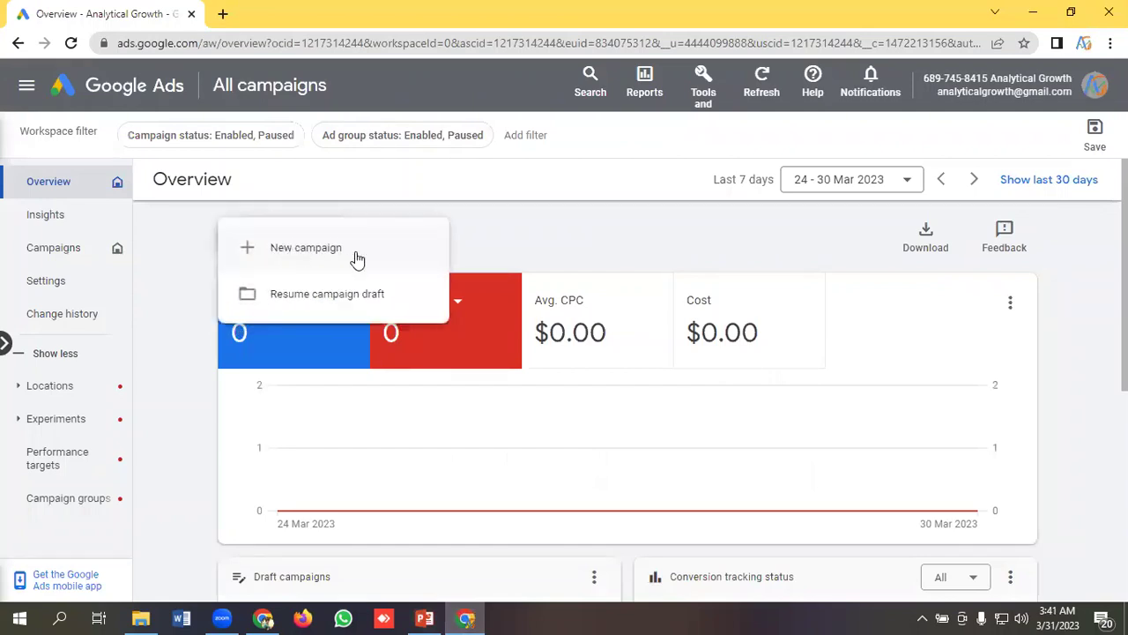
{"action": "left_click", "coordinate": [306, 249]}
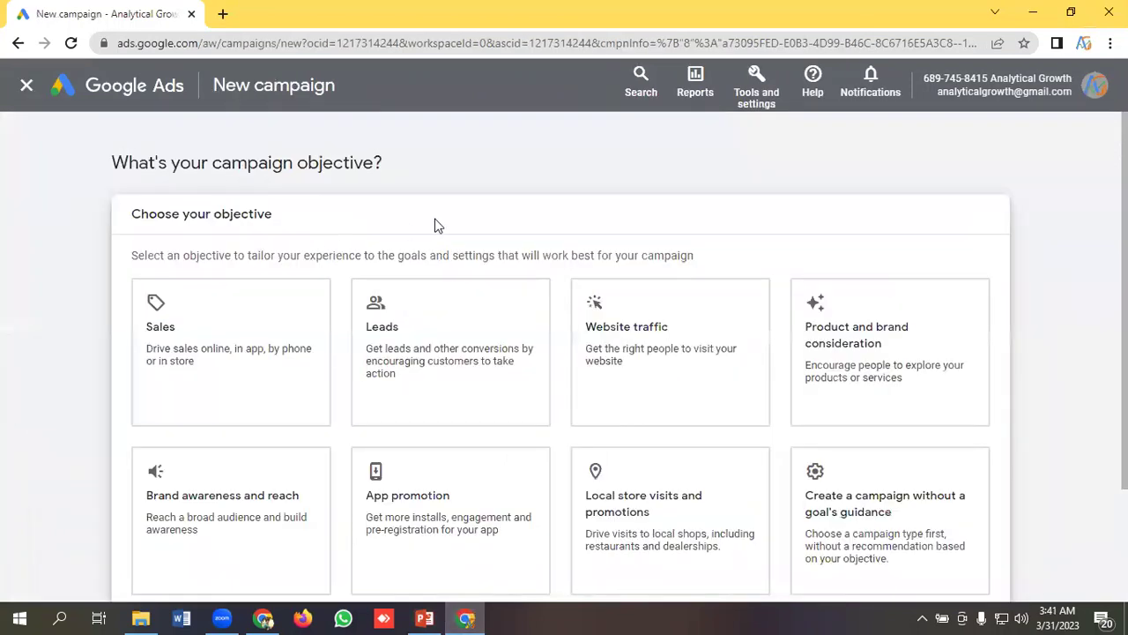
{"action": "left_click", "coordinate": [145, 297]}
{"action": "left_click", "coordinate": [411, 297]}
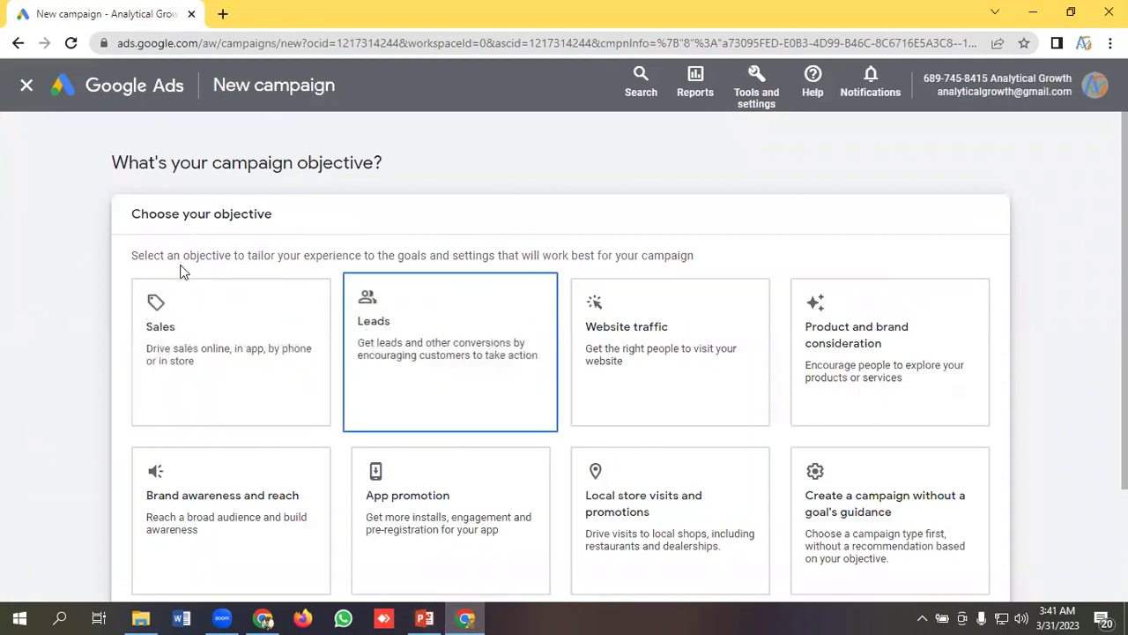
{"action": "left_click", "coordinate": [317, 312]}
{"action": "left_click", "coordinate": [394, 290]}
{"action": "left_click", "coordinate": [394, 290]}
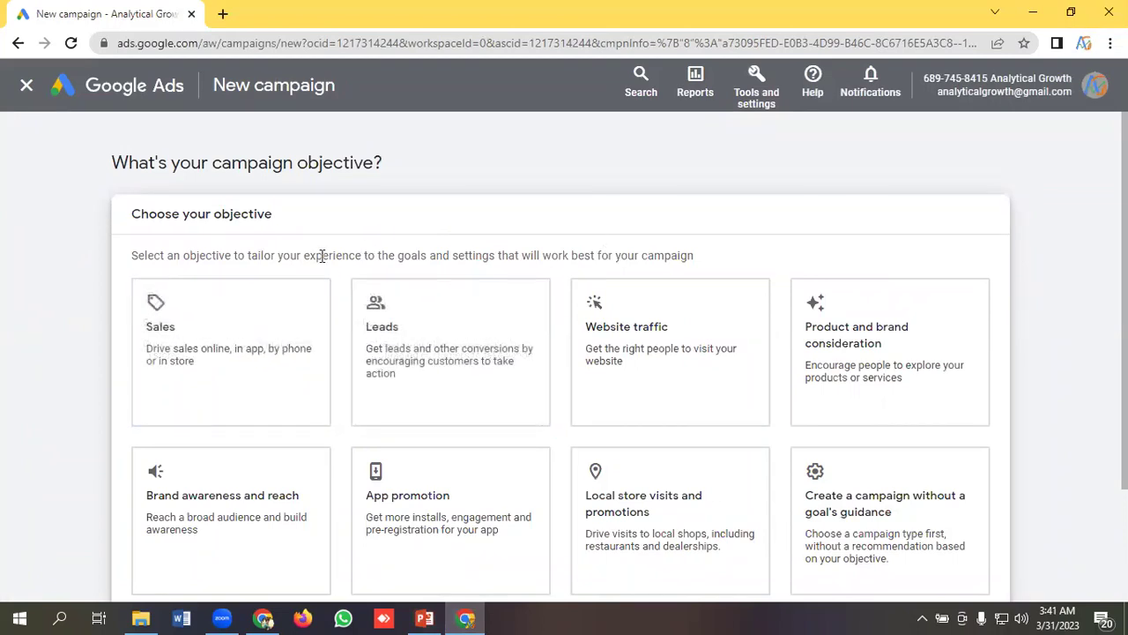
- Create the campaign without a goal's guidance and pick Search as the campaign type
{"action": "left_click", "coordinate": [496, 322]}
{"action": "left_click", "coordinate": [322, 332]}
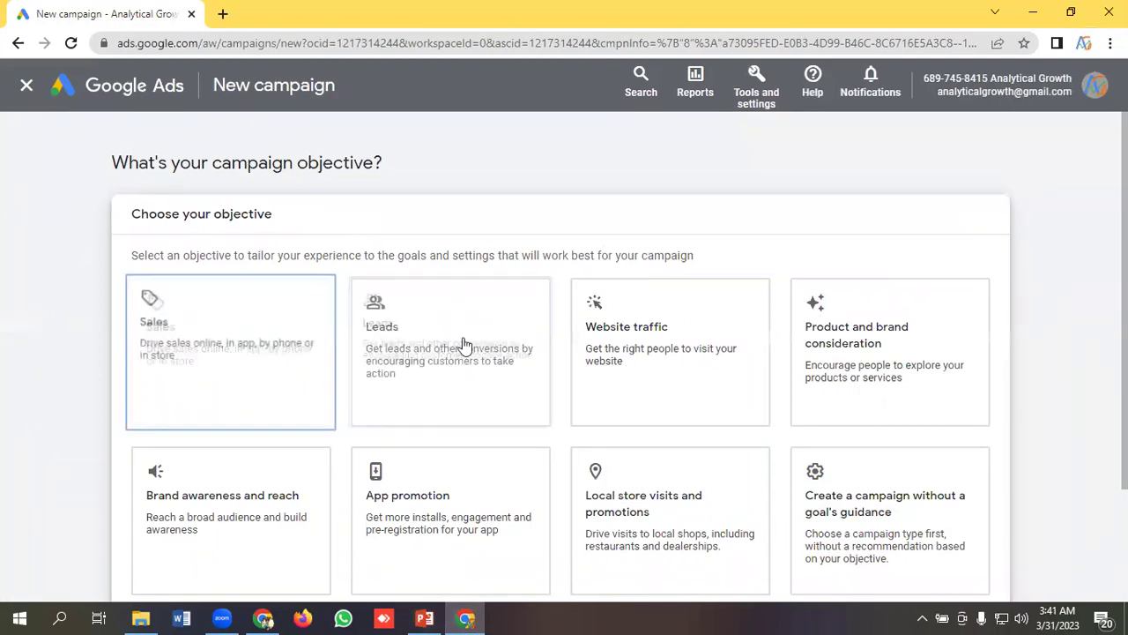
{"action": "left_click", "coordinate": [685, 371]}
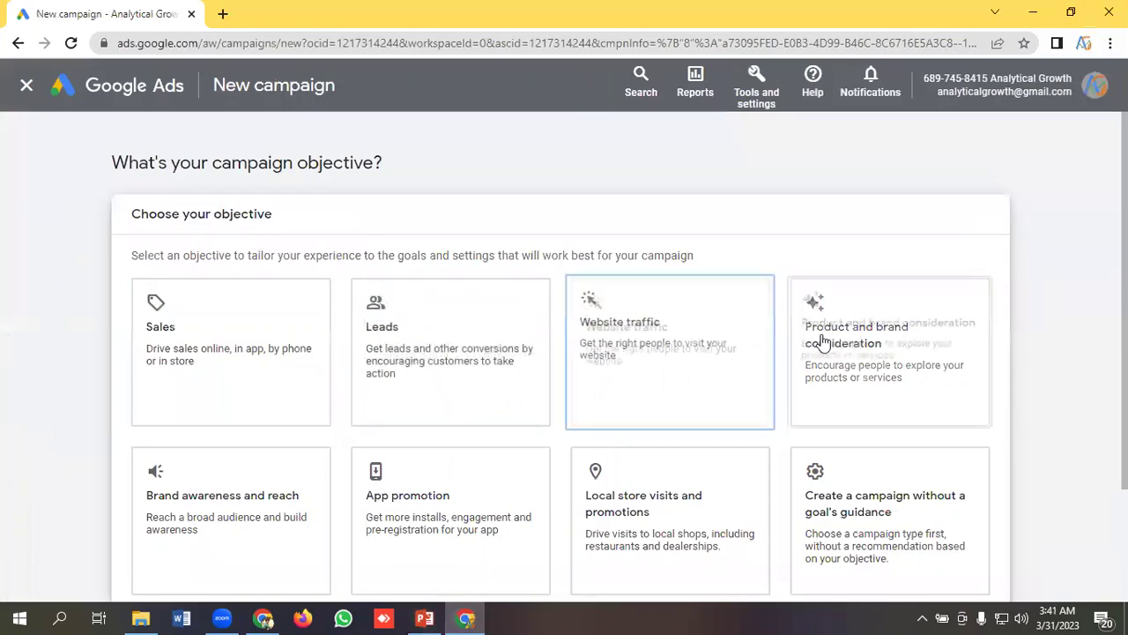
{"action": "scroll", "coordinate": [745, 309], "scroll_direction": "down", "scroll_amount": 1}
{"action": "scroll", "coordinate": [746, 309], "scroll_direction": "down", "scroll_amount": 1}
{"action": "left_click", "coordinate": [745, 310]}
{"action": "left_click", "coordinate": [800, 396]}
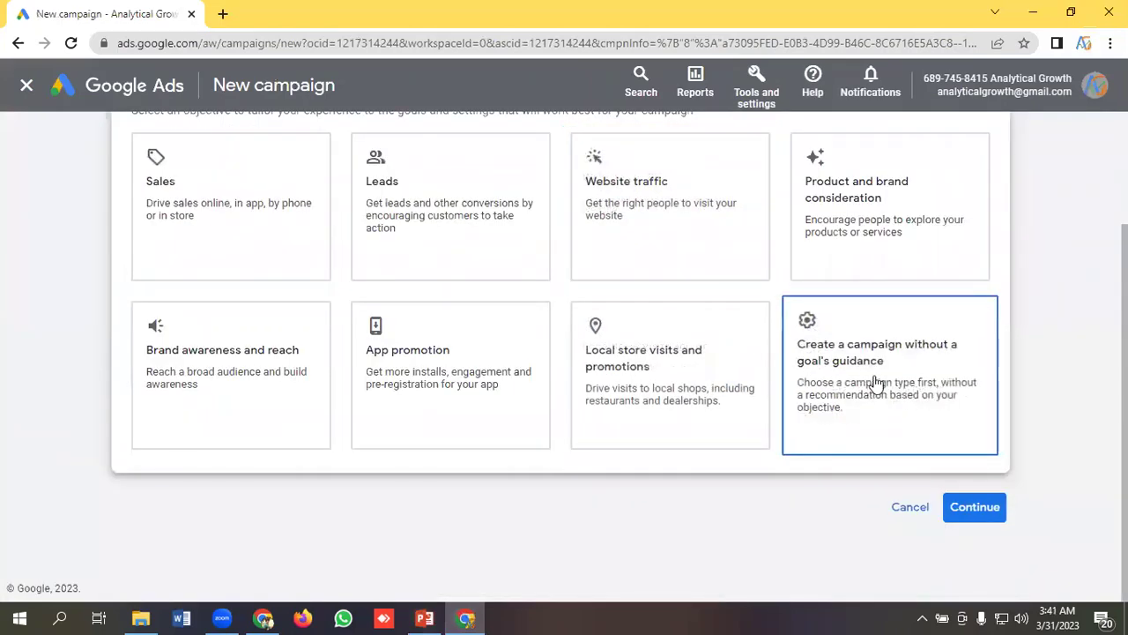
{"action": "left_click", "coordinate": [256, 282]}
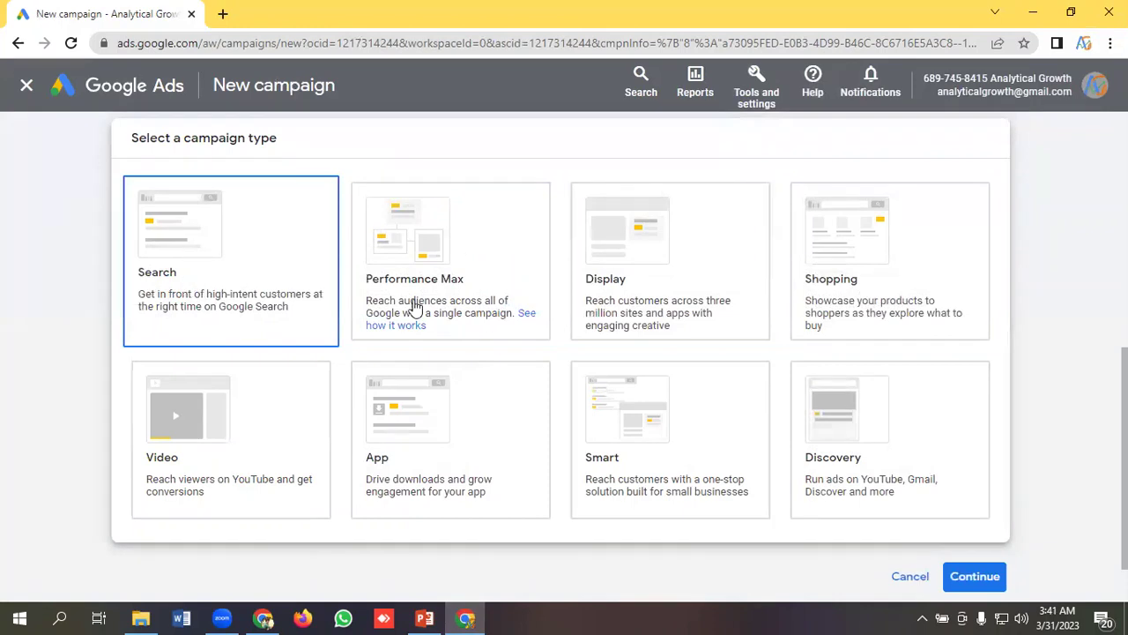
- Confirm the Search type and advance to the campaign name settings
{"action": "left_click", "coordinate": [228, 261]}
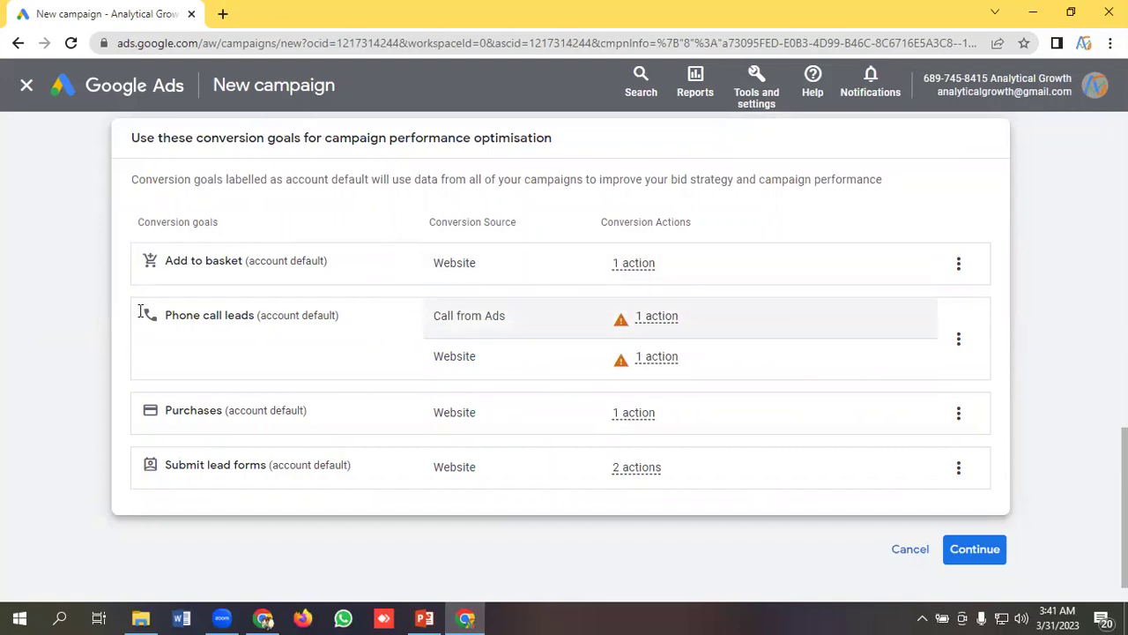
{"action": "scroll", "coordinate": [622, 317], "scroll_direction": "down", "scroll_amount": 1}
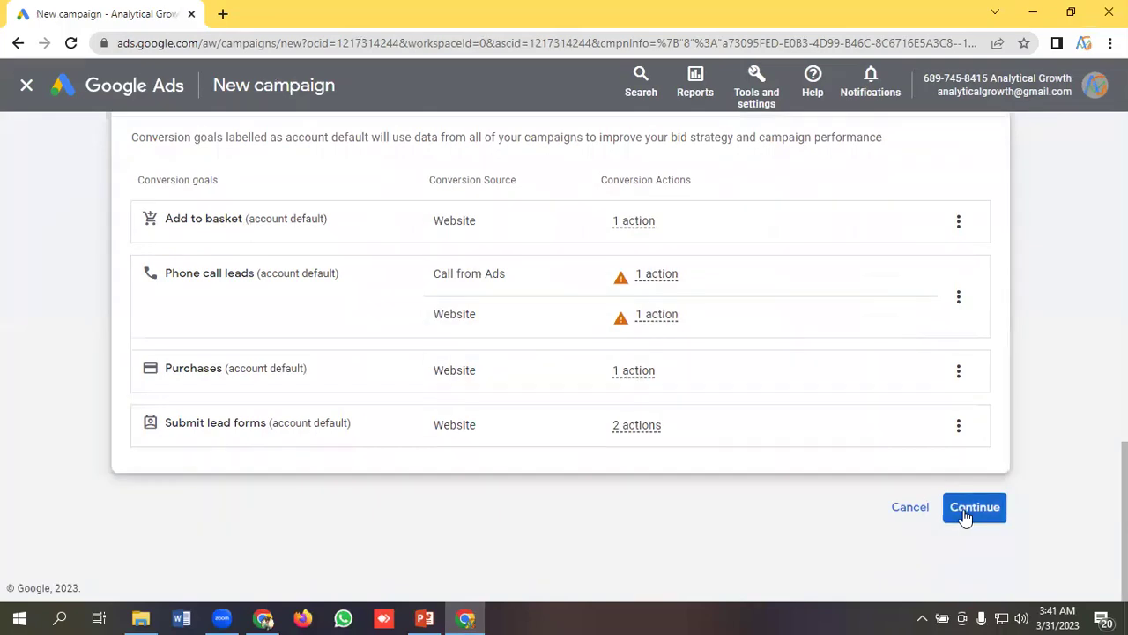
{"action": "left_click", "coordinate": [965, 511]}
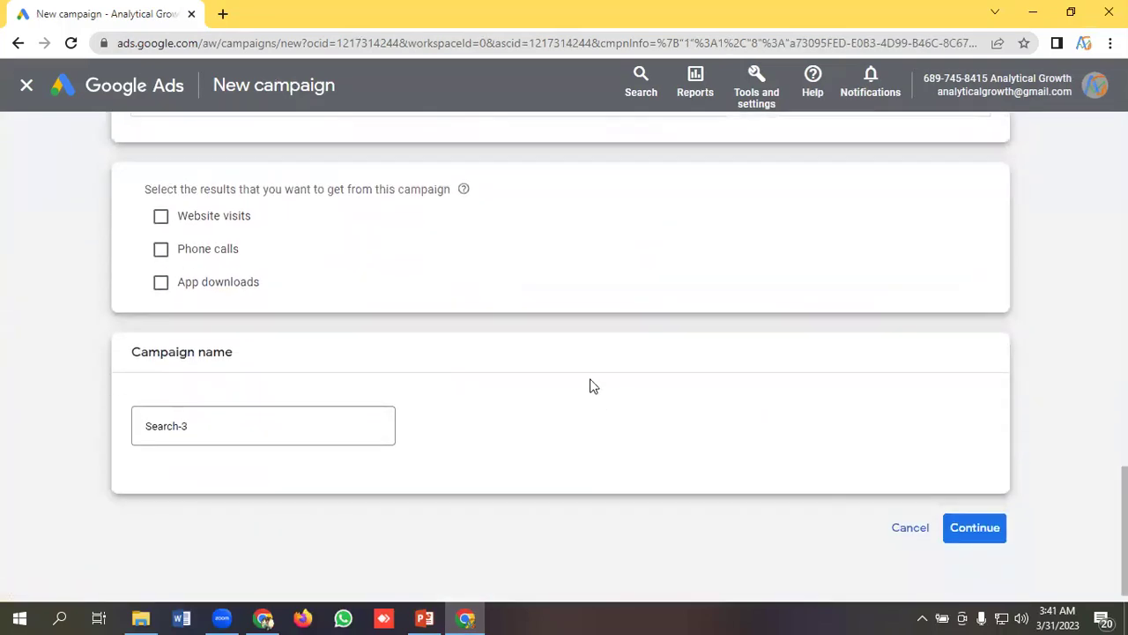
{"action": "left_click", "coordinate": [198, 425]}
- Start a new campaign instead of a draft, keeping Conversions as the bidding focus
{"action": "left_click", "coordinate": [980, 534]}
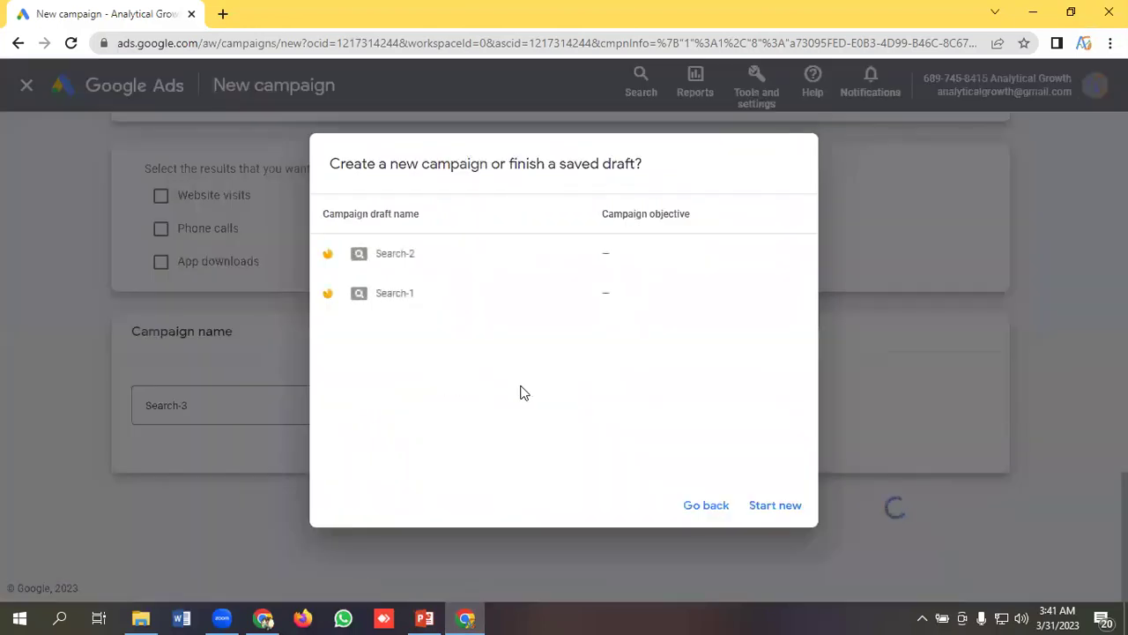
{"action": "left_click", "coordinate": [776, 516]}
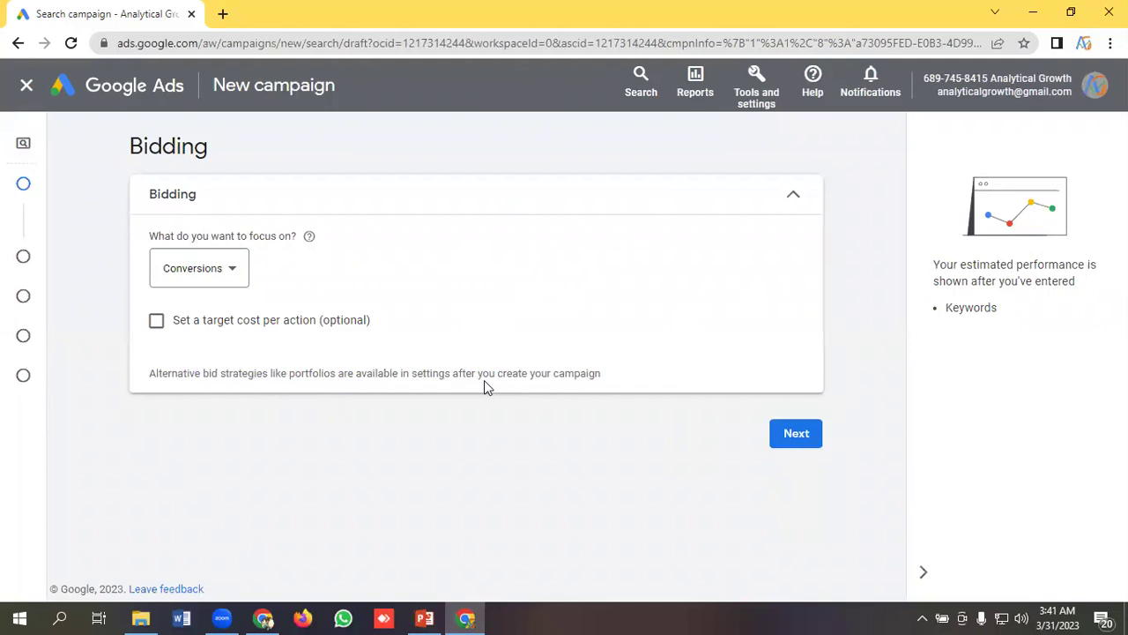
{"action": "left_click", "coordinate": [796, 433]}
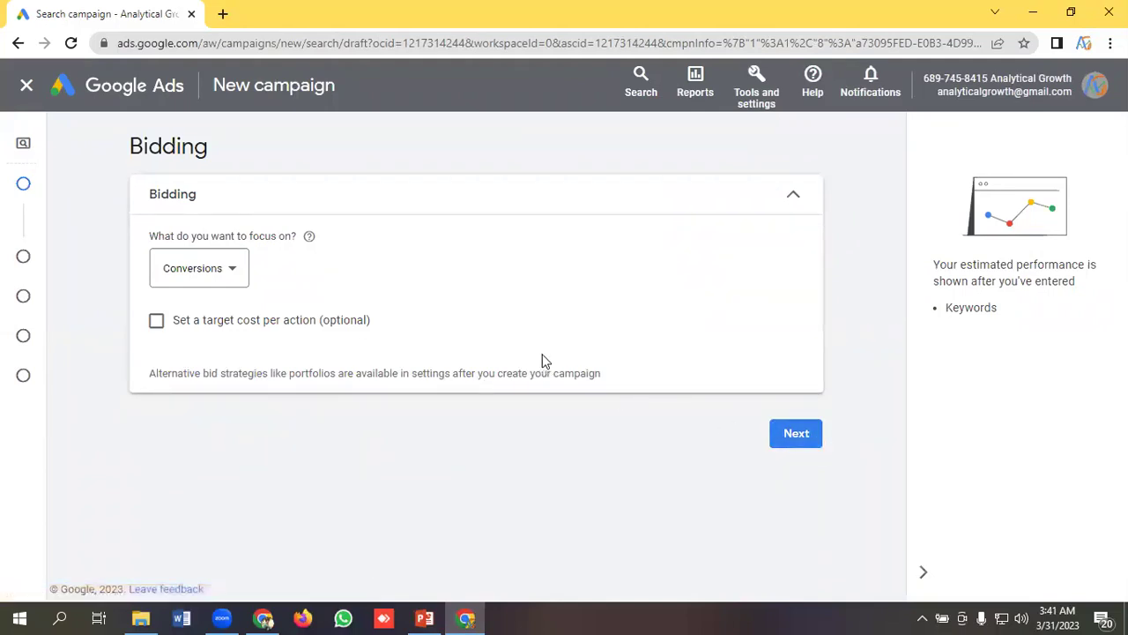
{"action": "left_click_drag", "start_coordinate": [359, 150], "coordinate": [115, 153]}
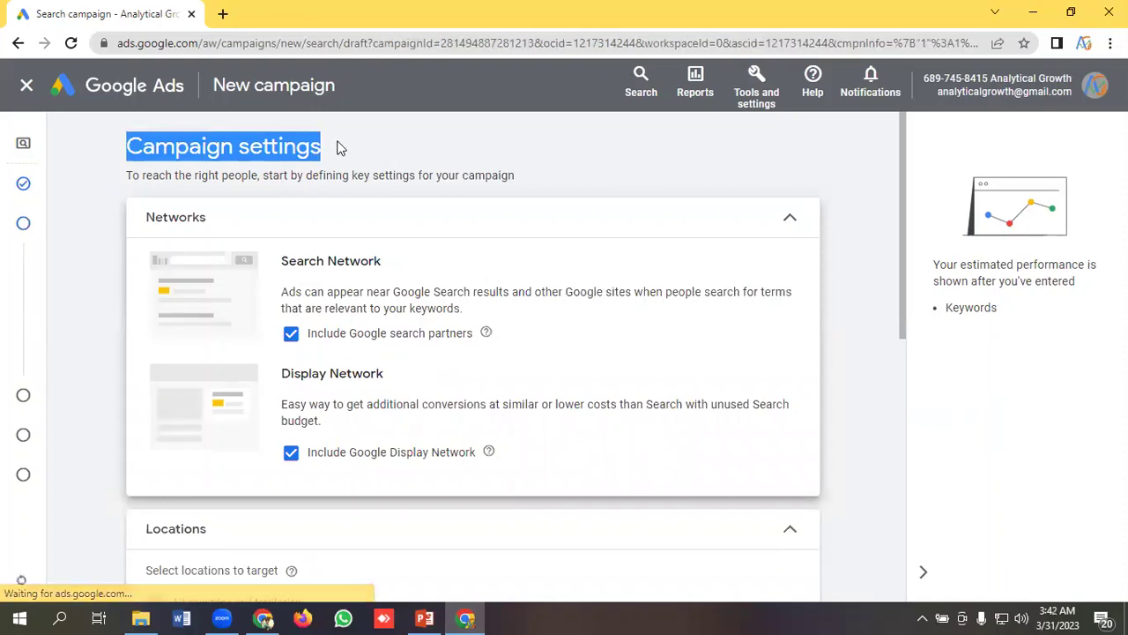
- Expand the Audience segments options in Campaign settings
{"action": "left_click", "coordinate": [511, 190]}
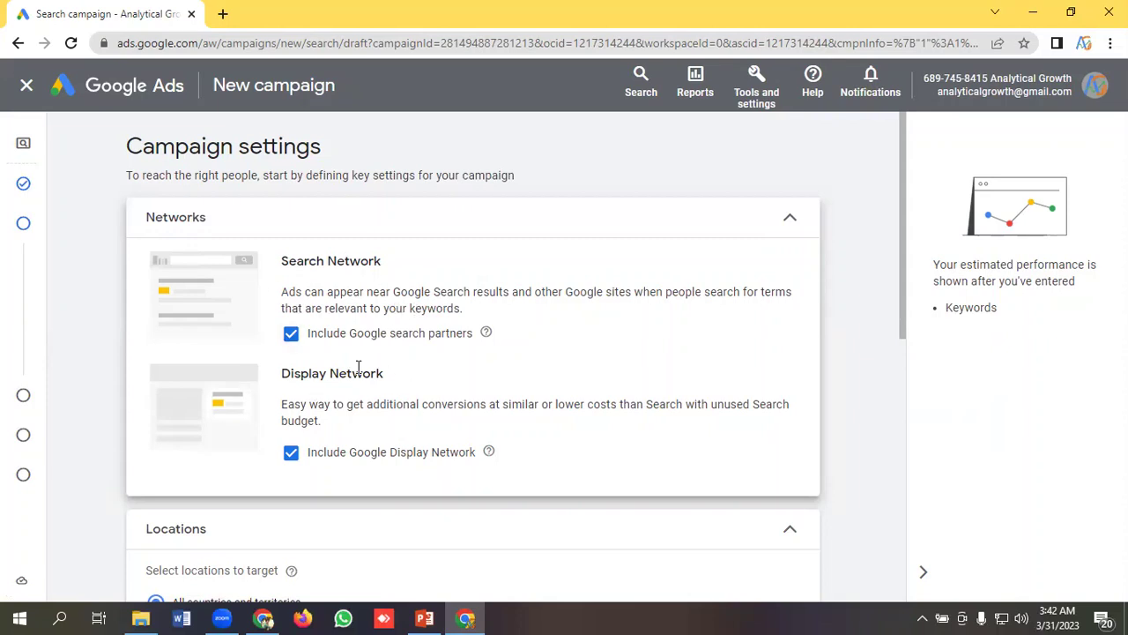
{"action": "scroll", "coordinate": [358, 368], "scroll_direction": "down", "scroll_amount": 3}
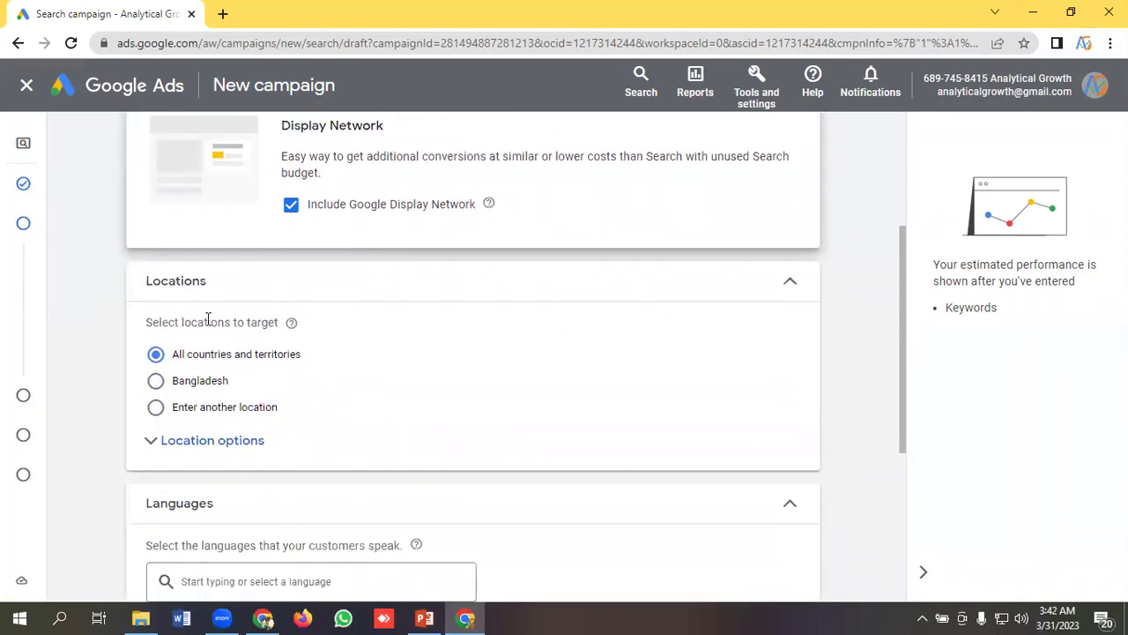
{"action": "scroll", "coordinate": [208, 319], "scroll_direction": "down", "scroll_amount": 3}
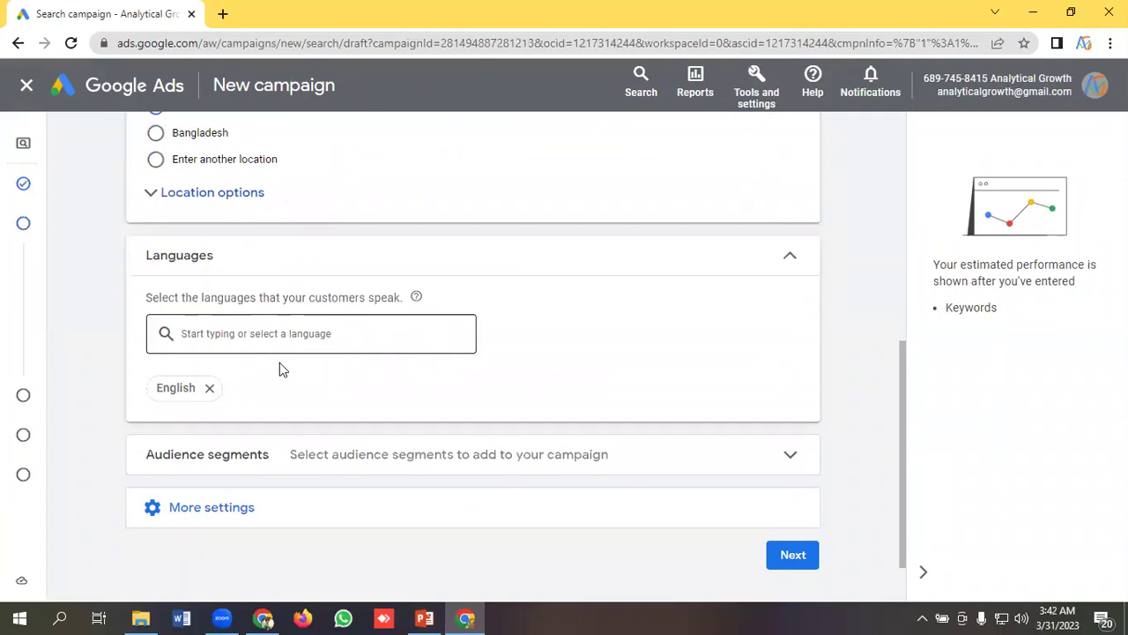
{"action": "scroll", "coordinate": [269, 333], "scroll_direction": "down", "scroll_amount": 1}
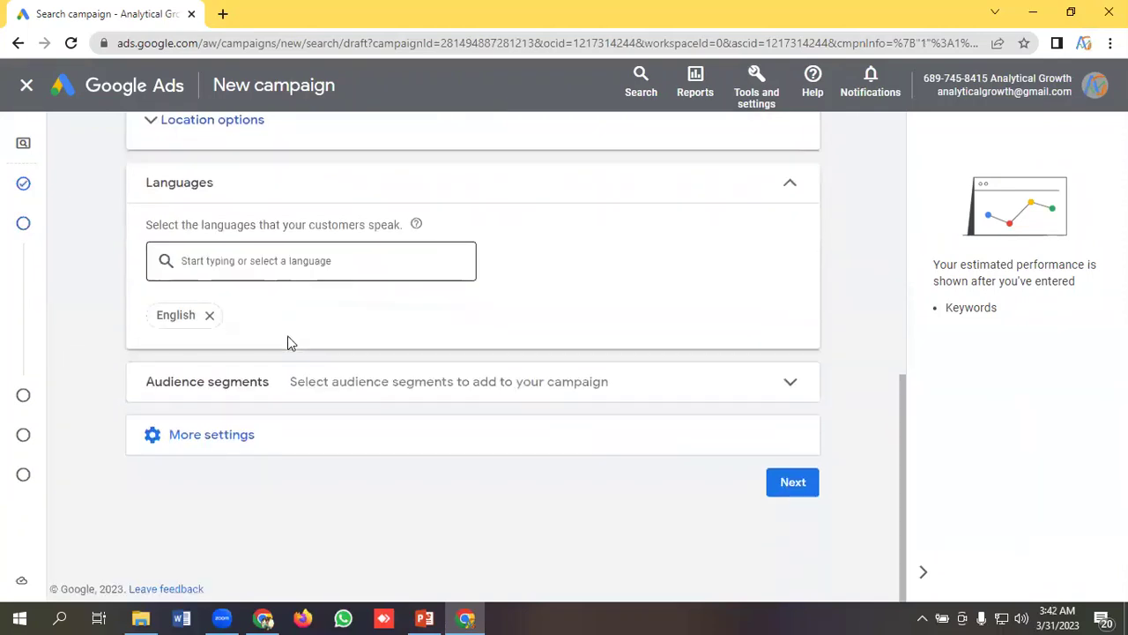
{"action": "left_click", "coordinate": [212, 386]}
{"action": "scroll", "coordinate": [322, 370], "scroll_direction": "down", "scroll_amount": 4}
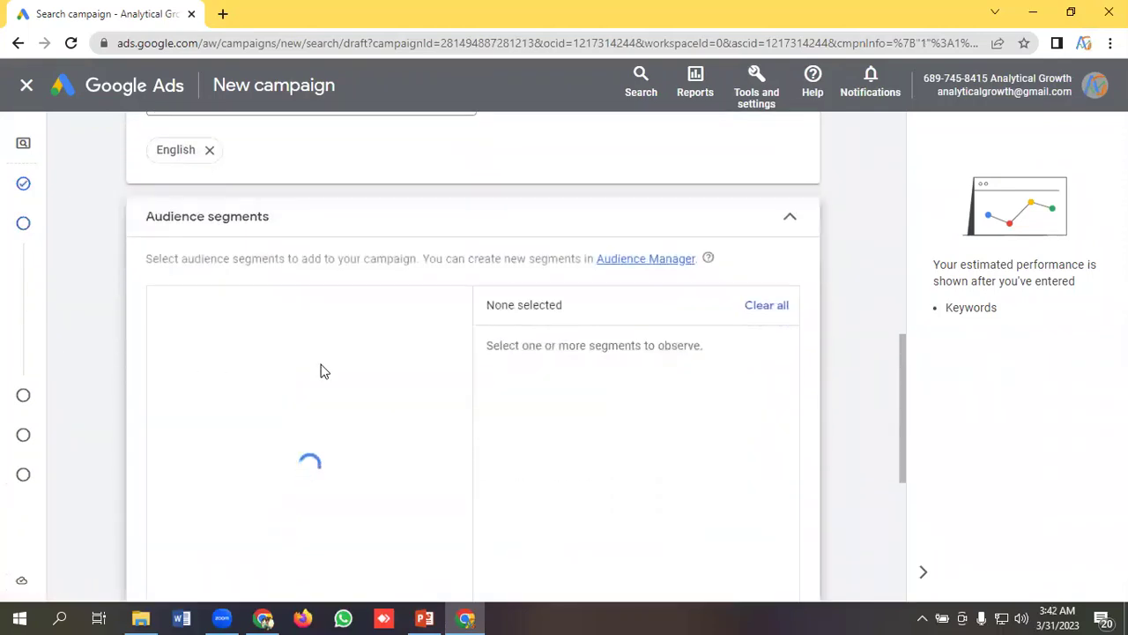
{"action": "scroll", "coordinate": [285, 359], "scroll_direction": "down", "scroll_amount": 2}
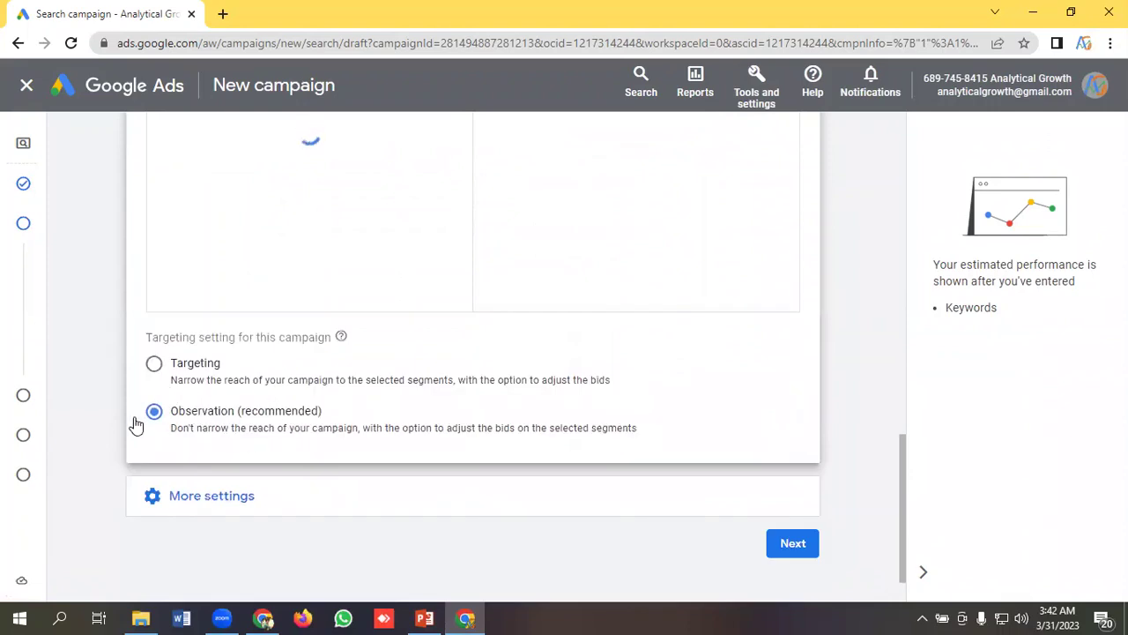
{"action": "scroll", "coordinate": [261, 402], "scroll_direction": "down", "scroll_amount": 1}
- Expand More settings, review them, and return to the top of Campaign settings
{"action": "left_click", "coordinate": [198, 434]}
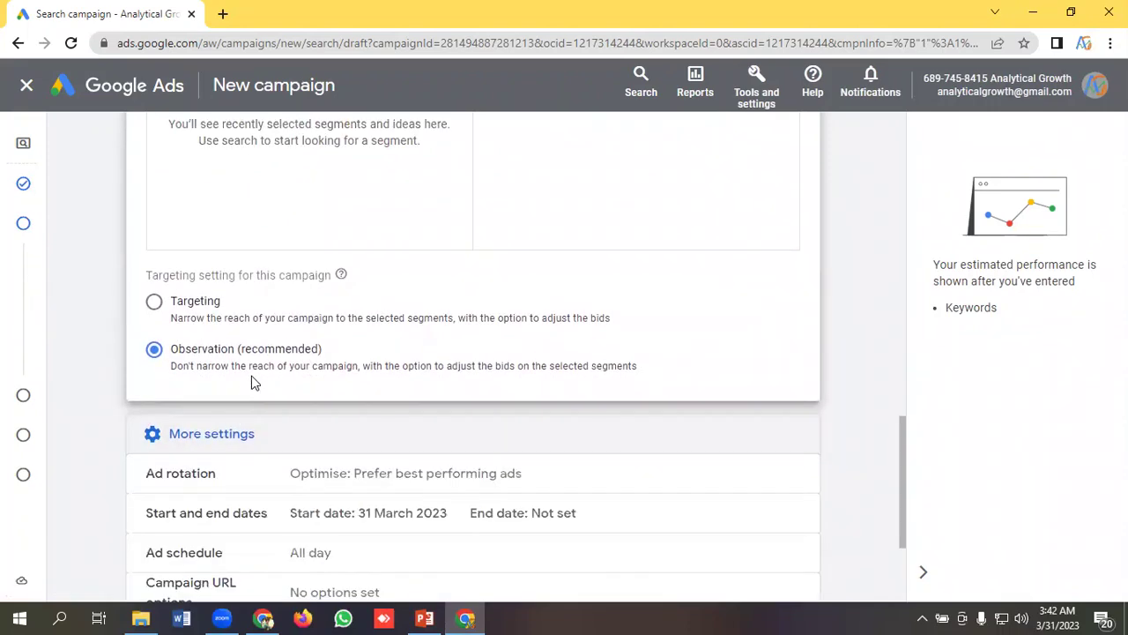
{"action": "scroll", "coordinate": [252, 382], "scroll_direction": "down", "scroll_amount": 1}
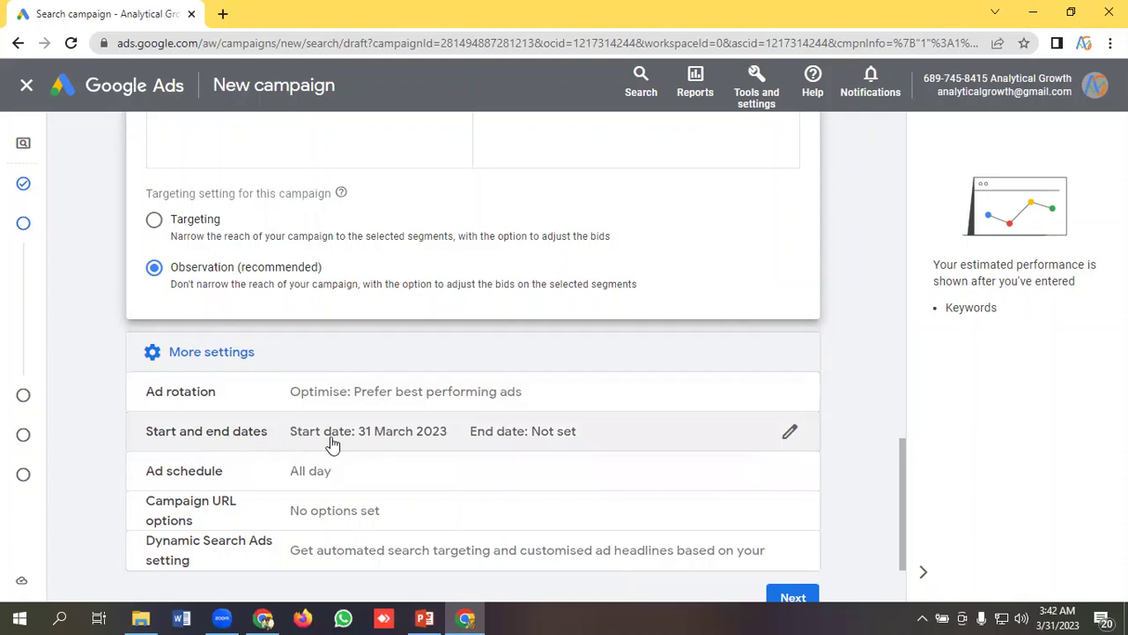
{"action": "scroll", "coordinate": [367, 418], "scroll_direction": "down", "scroll_amount": 1}
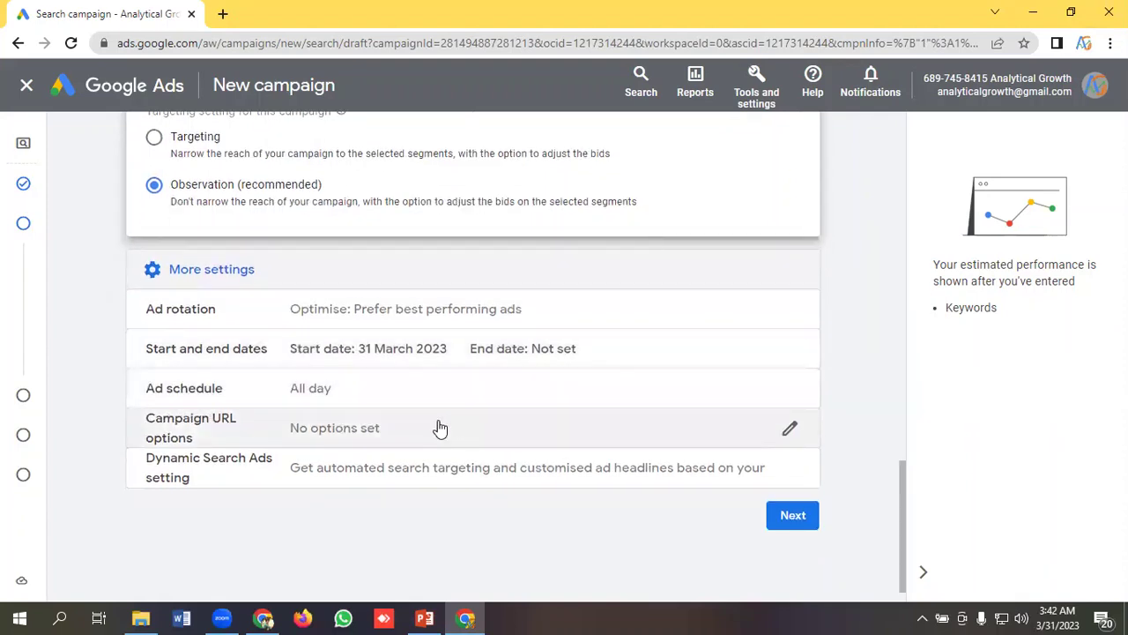
{"action": "scroll", "coordinate": [314, 468], "scroll_direction": "down", "scroll_amount": 1}
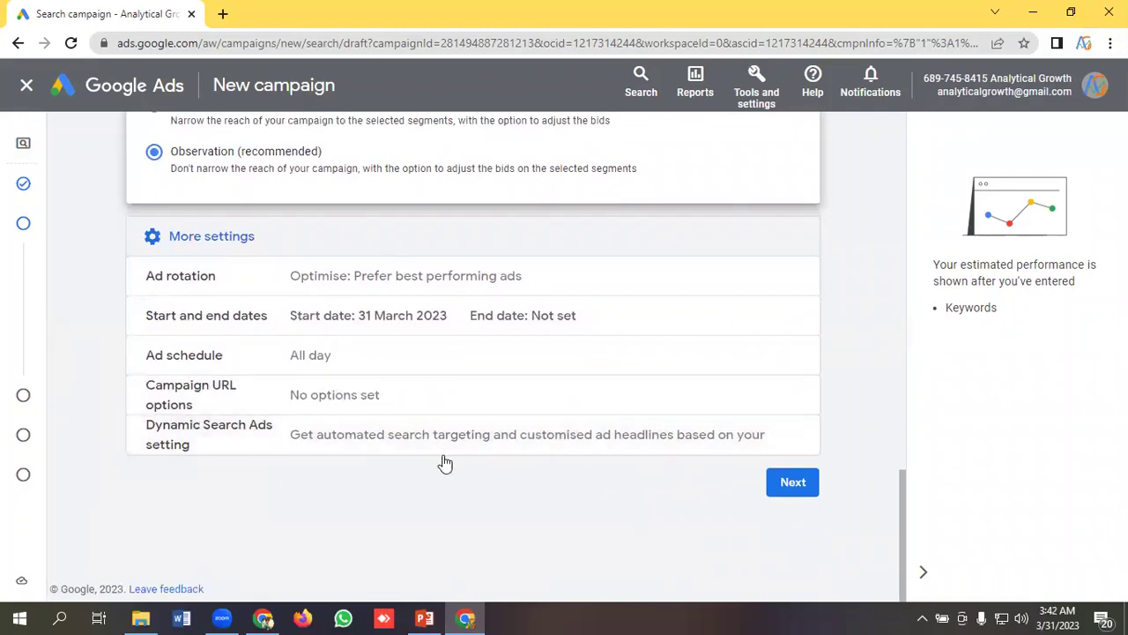
{"action": "scroll", "coordinate": [451, 443], "scroll_direction": "up", "scroll_amount": 2}
{"action": "scroll", "coordinate": [443, 325], "scroll_direction": "up", "scroll_amount": 15}
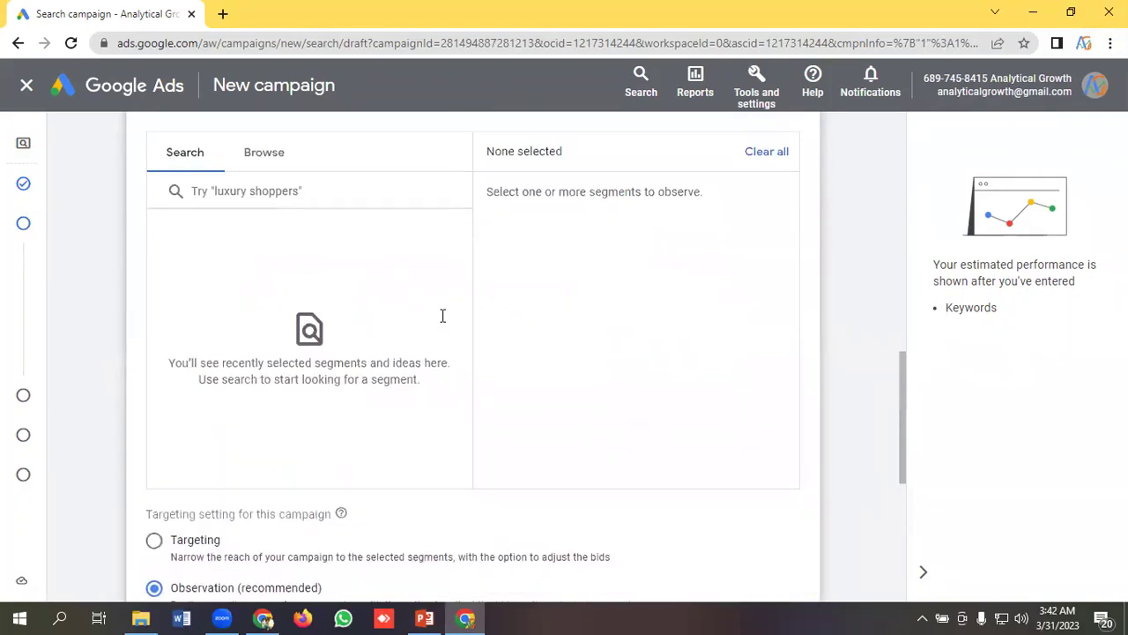
{"action": "scroll", "coordinate": [443, 317], "scroll_direction": "down", "scroll_amount": 14}
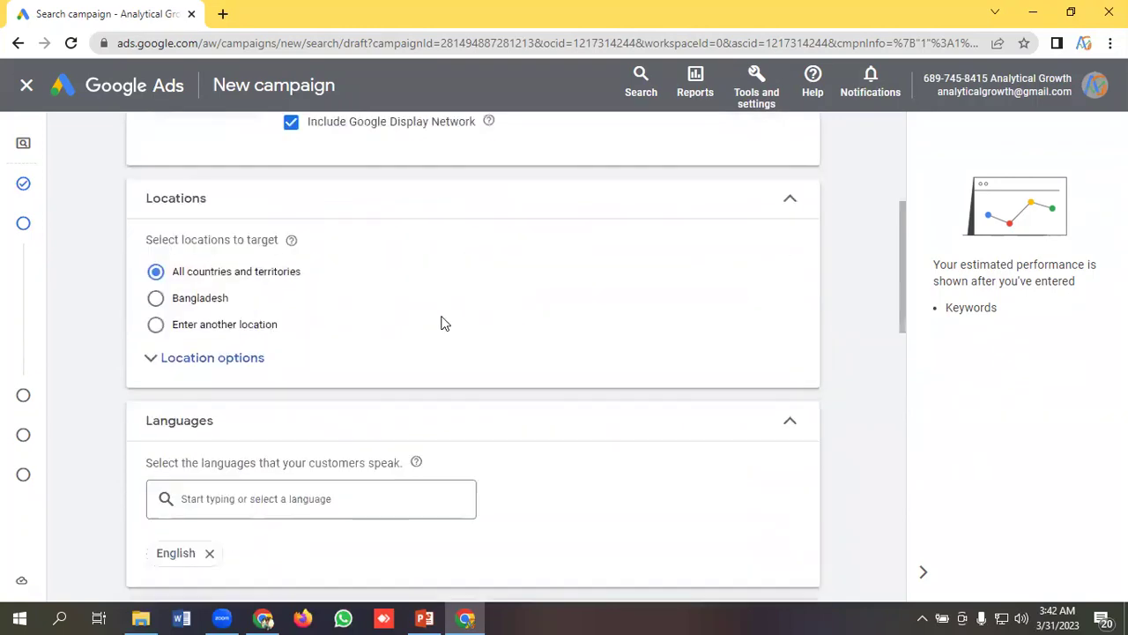
{"action": "scroll", "coordinate": [444, 322], "scroll_direction": "up", "scroll_amount": 12}
{"action": "scroll", "coordinate": [443, 322], "scroll_direction": "up", "scroll_amount": 2}
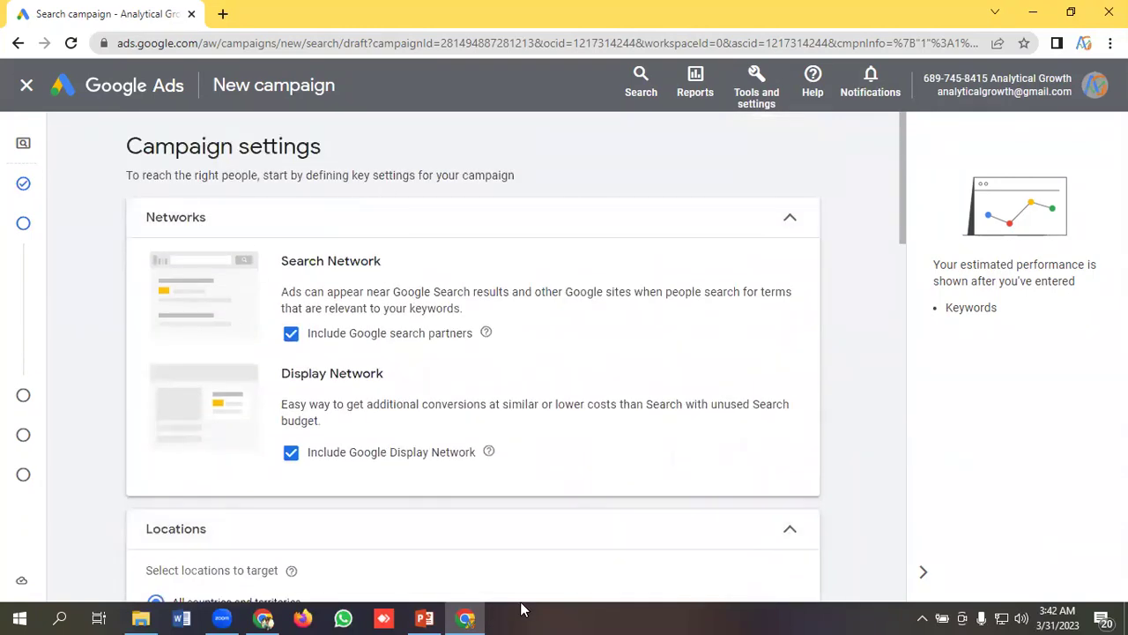
- Bring up the tutorial deck at slide 10, 'Topic 10.3: What is ad group?'
{"action": "left_click", "coordinate": [427, 617]}
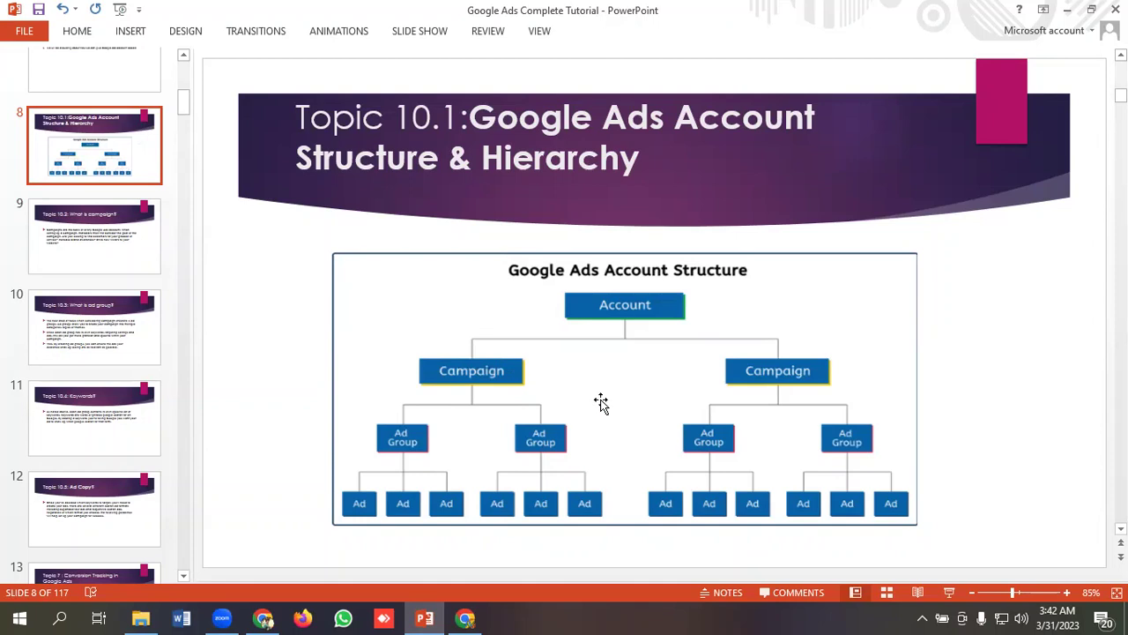
{"action": "left_click", "coordinate": [105, 351]}
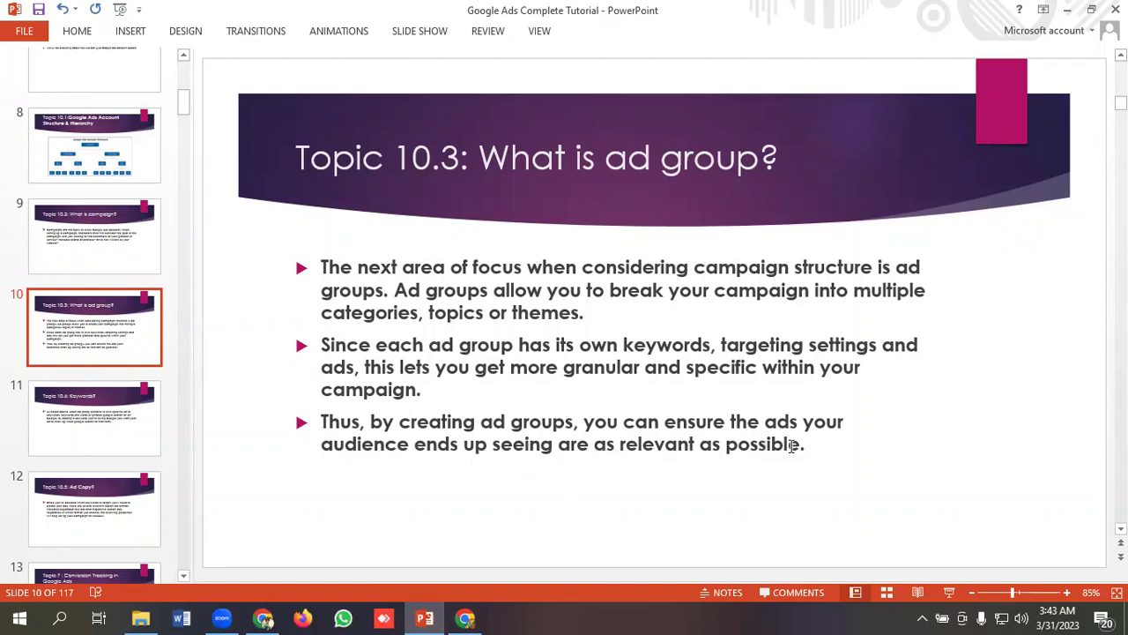
- Return to the campaign setup and advance to the Keywords and ads step
{"action": "left_click", "coordinate": [465, 617]}
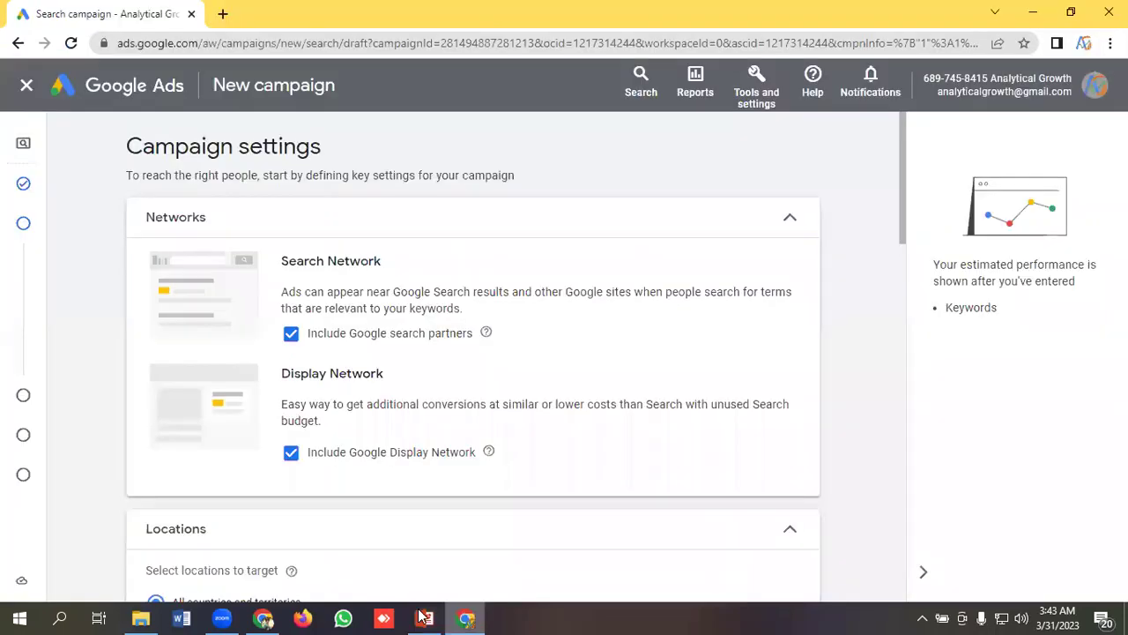
{"action": "scroll", "coordinate": [360, 320], "scroll_direction": "down", "scroll_amount": 15}
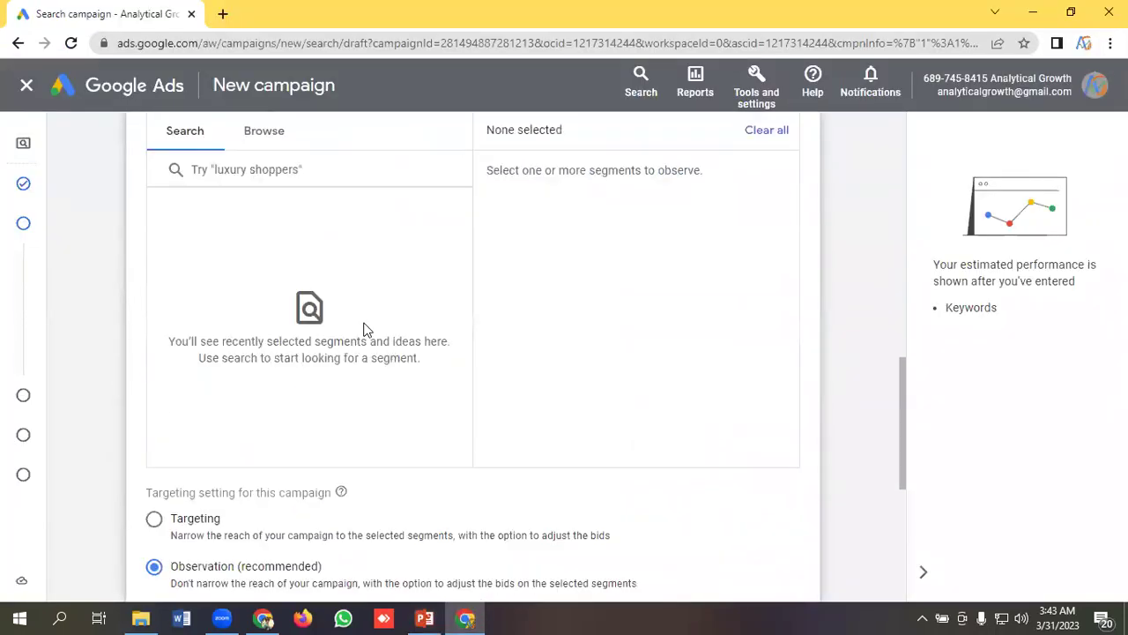
{"action": "scroll", "coordinate": [365, 330], "scroll_direction": "down", "scroll_amount": 3}
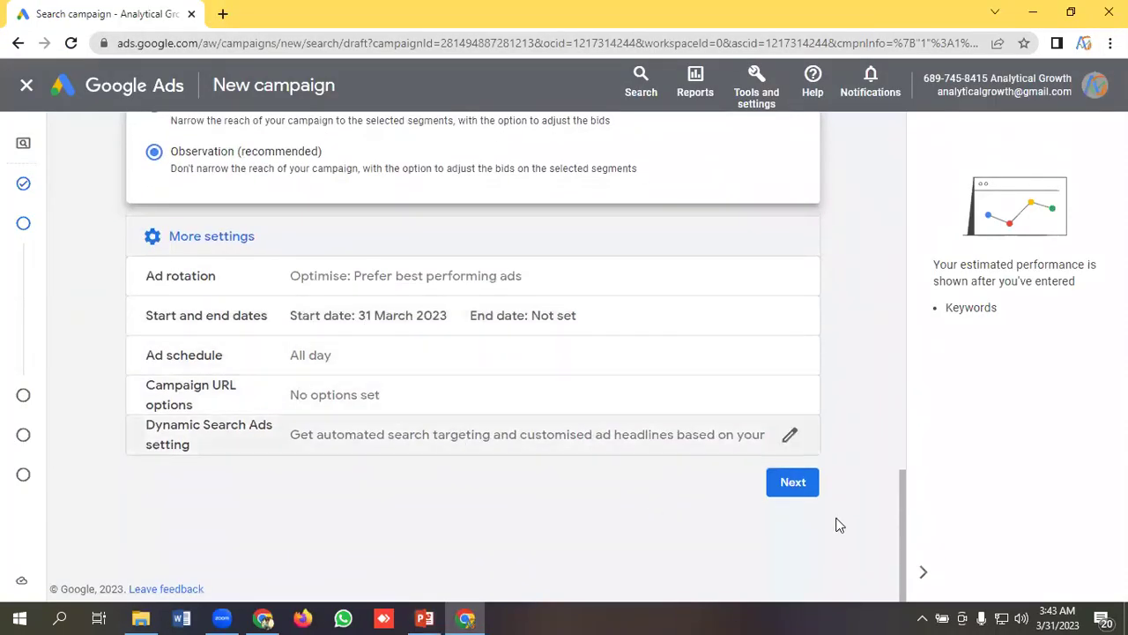
{"action": "left_click", "coordinate": [787, 488]}
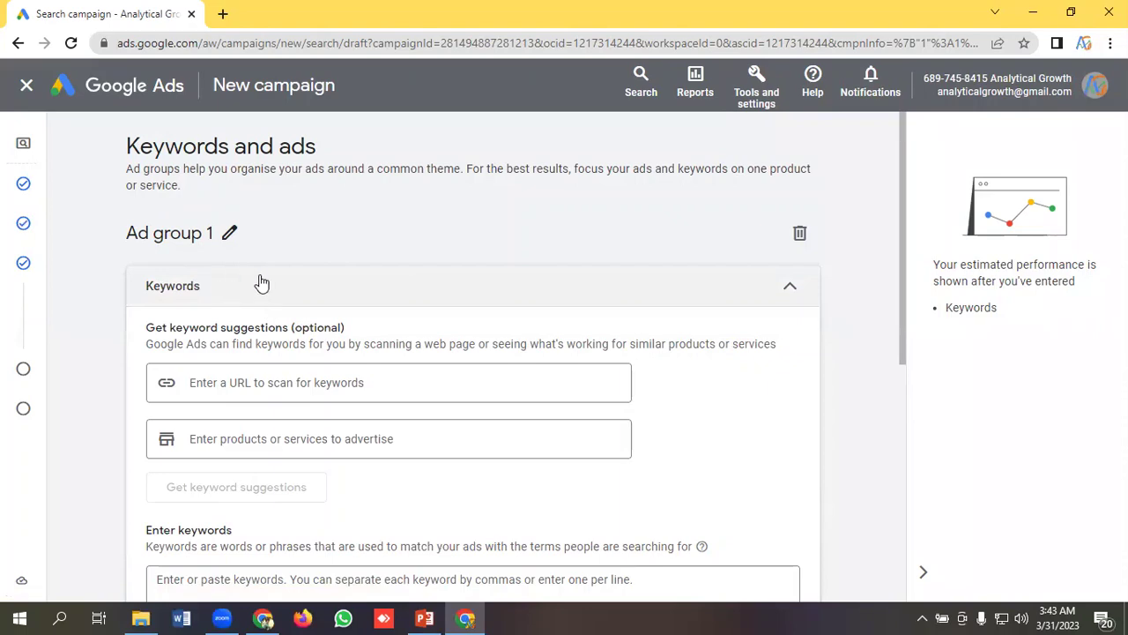
- Place the cursor in Ad group 1's Enter keywords box
{"action": "scroll", "coordinate": [247, 284], "scroll_direction": "down", "scroll_amount": 2}
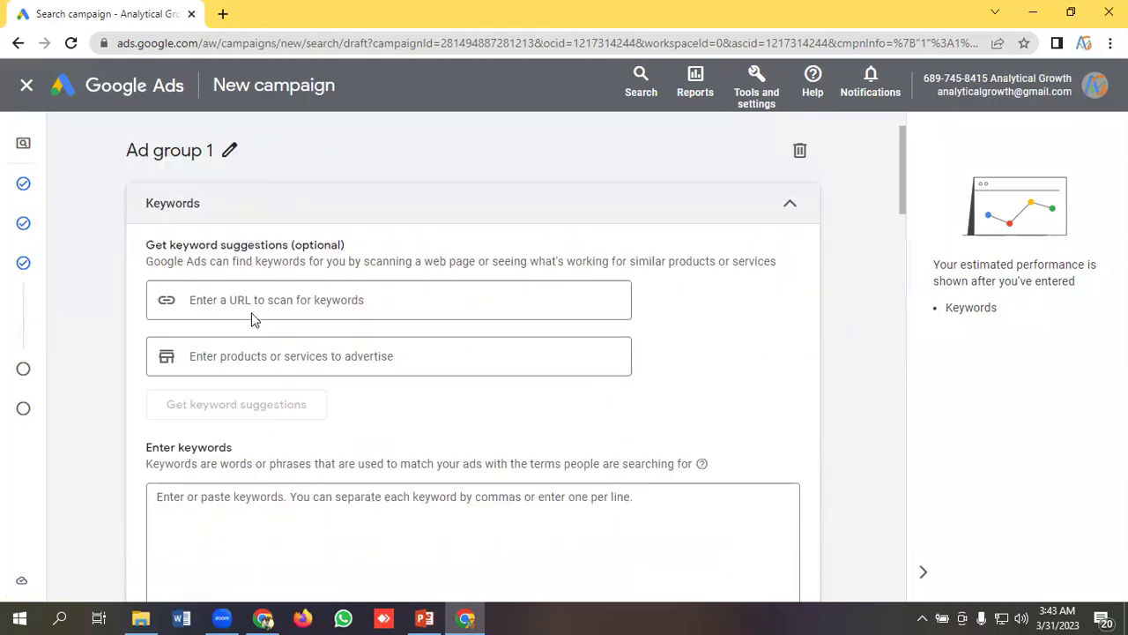
{"action": "scroll", "coordinate": [231, 310], "scroll_direction": "up", "scroll_amount": 1}
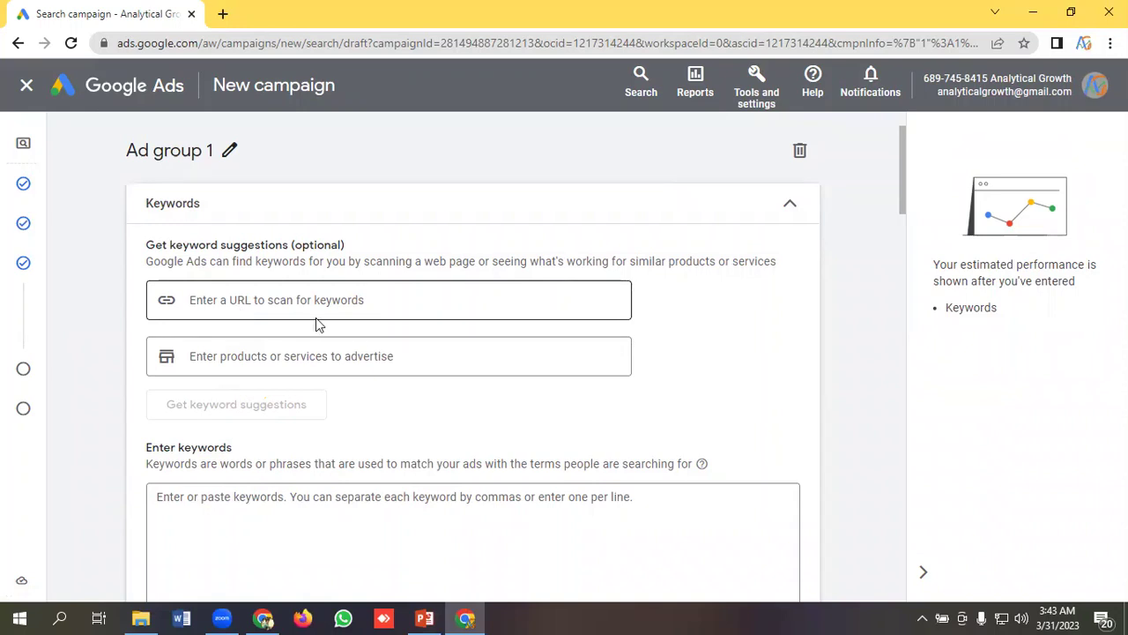
{"action": "scroll", "coordinate": [227, 353], "scroll_direction": "down", "scroll_amount": 2}
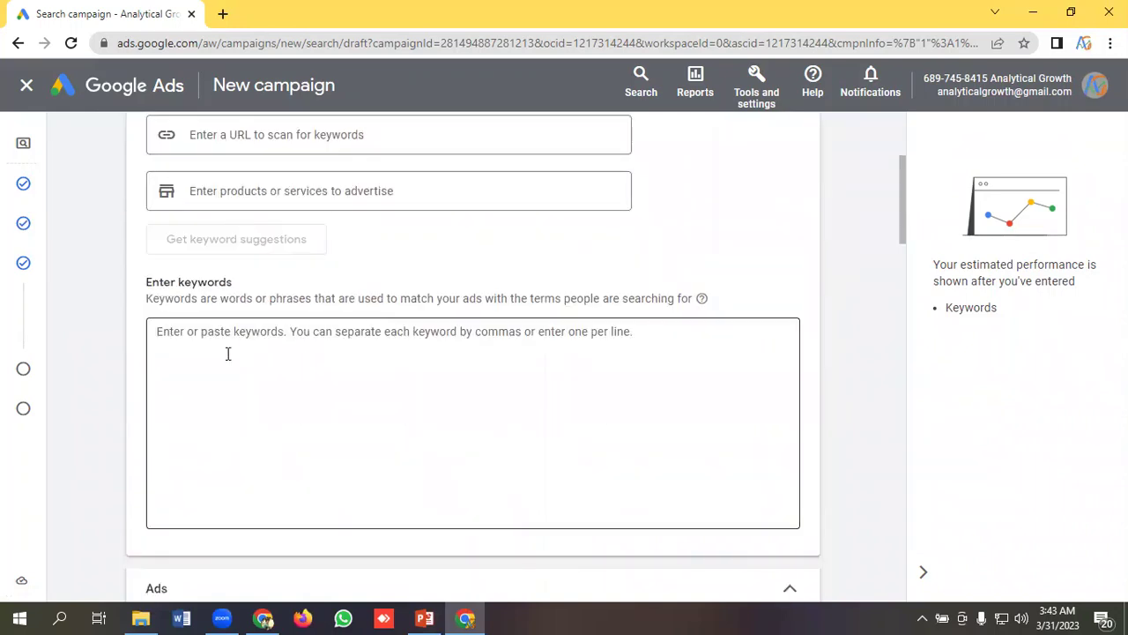
{"action": "left_click", "coordinate": [225, 344]}
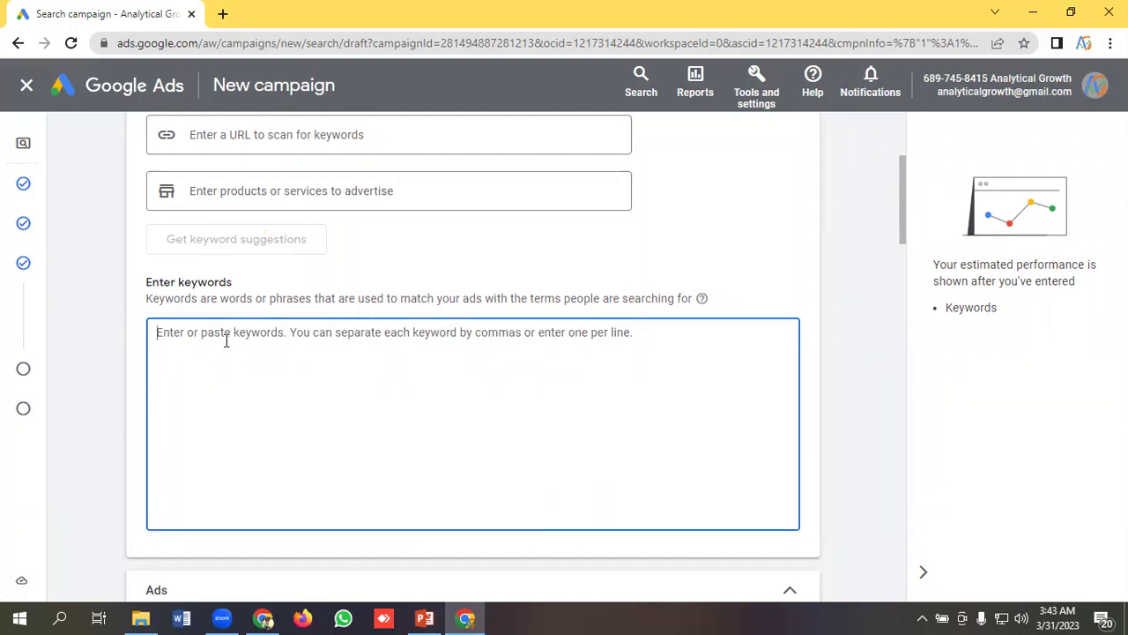
{"action": "scroll", "coordinate": [227, 340], "scroll_direction": "down", "scroll_amount": 3}
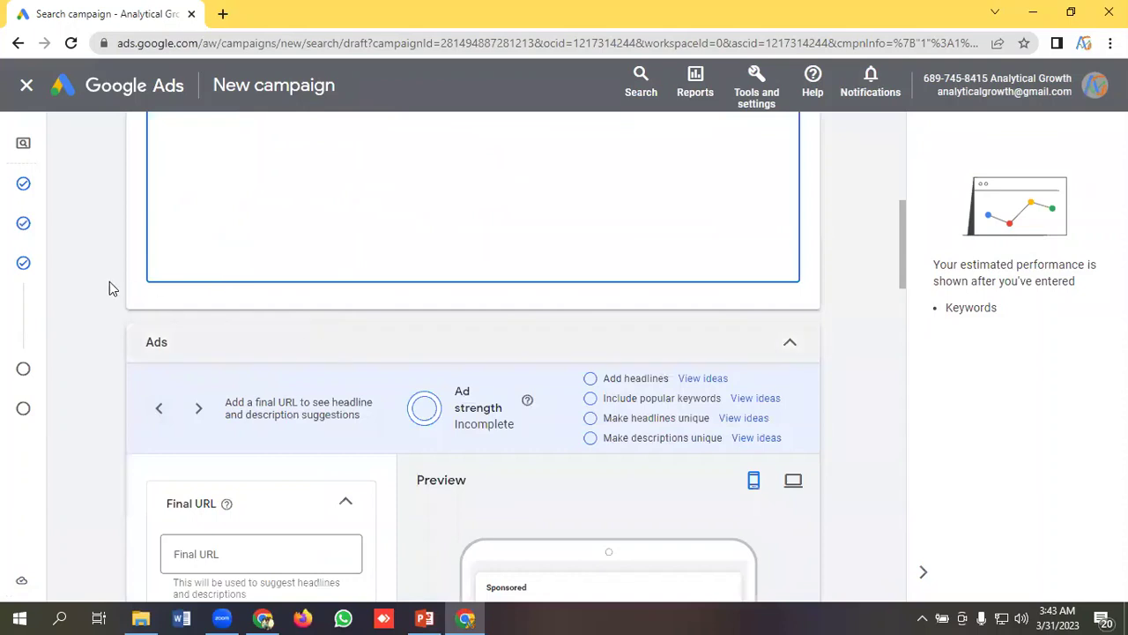
{"action": "scroll", "coordinate": [242, 348], "scroll_direction": "down", "scroll_amount": 1}
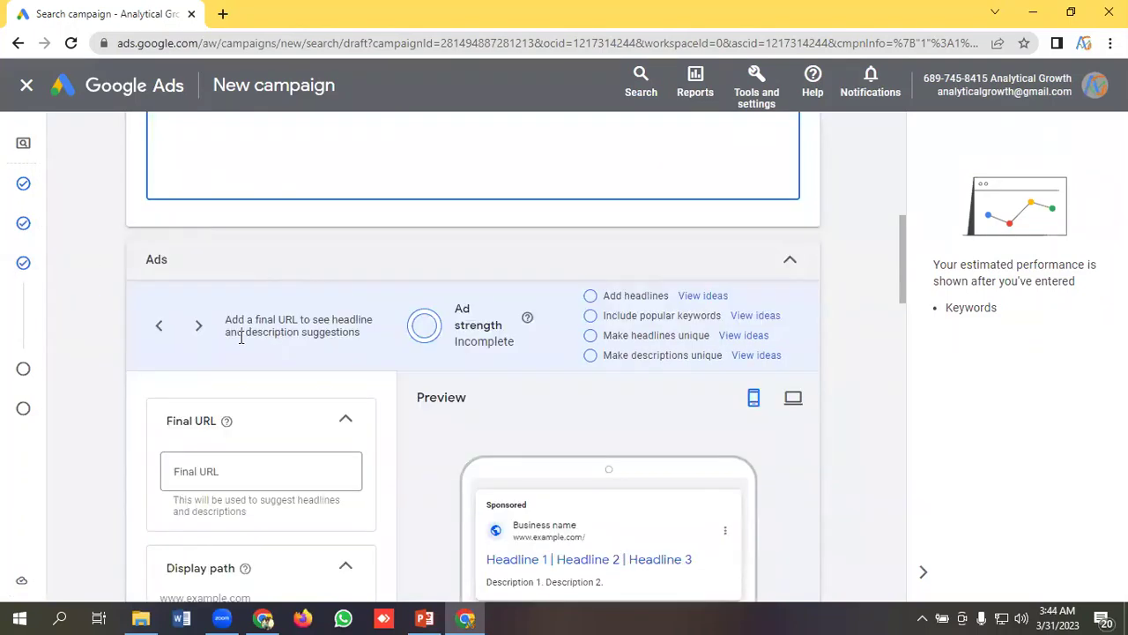
{"action": "scroll", "coordinate": [241, 339], "scroll_direction": "down", "scroll_amount": 1}
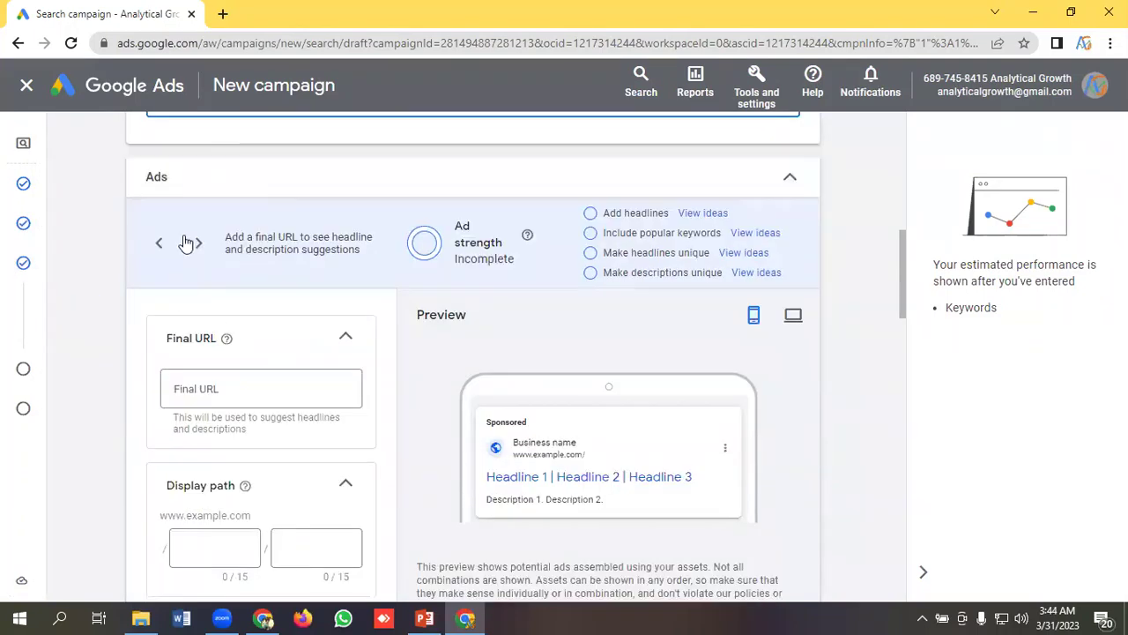
{"action": "left_click", "coordinate": [252, 388]}
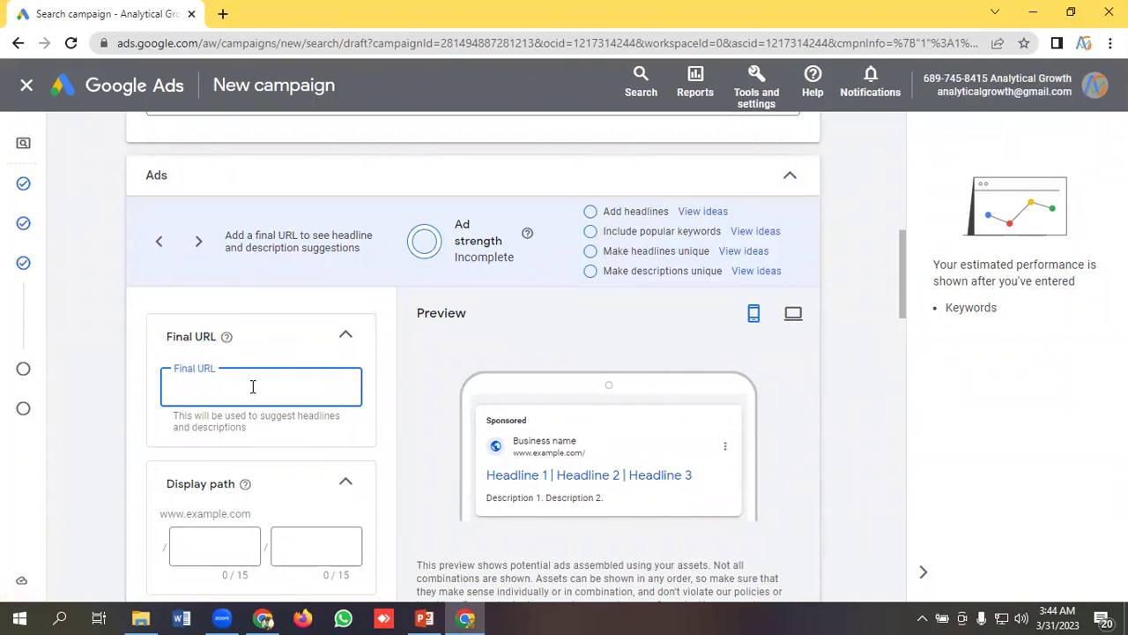
{"action": "scroll", "coordinate": [257, 386], "scroll_direction": "down", "scroll_amount": 1}
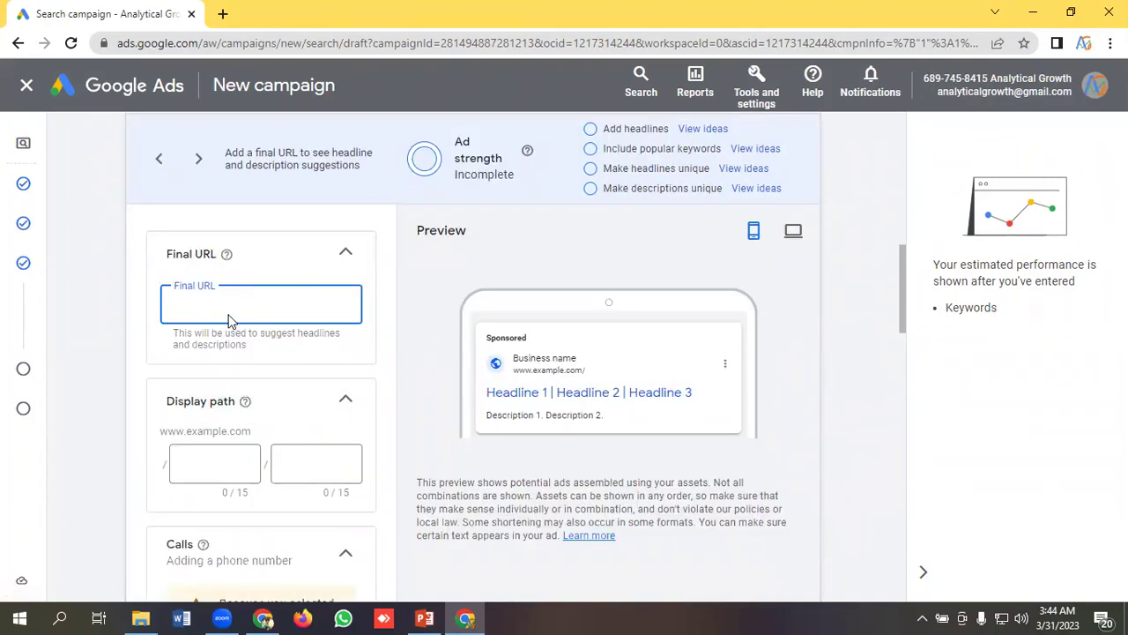
{"action": "scroll", "coordinate": [262, 305], "scroll_direction": "down", "scroll_amount": 2}
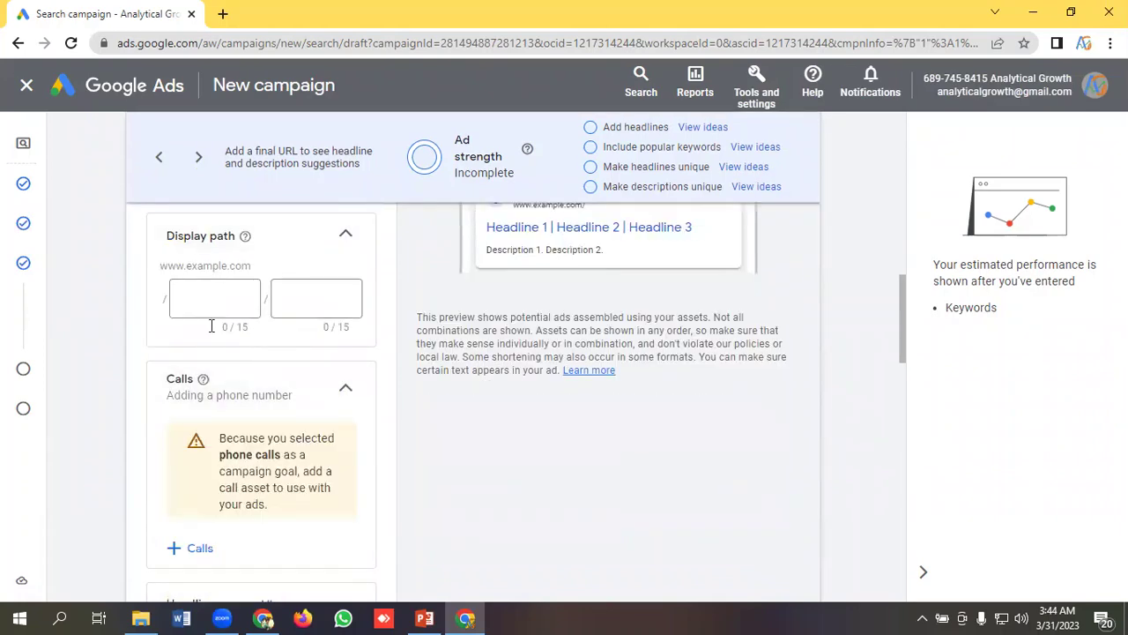
{"action": "scroll", "coordinate": [260, 331], "scroll_direction": "down", "scroll_amount": 4}
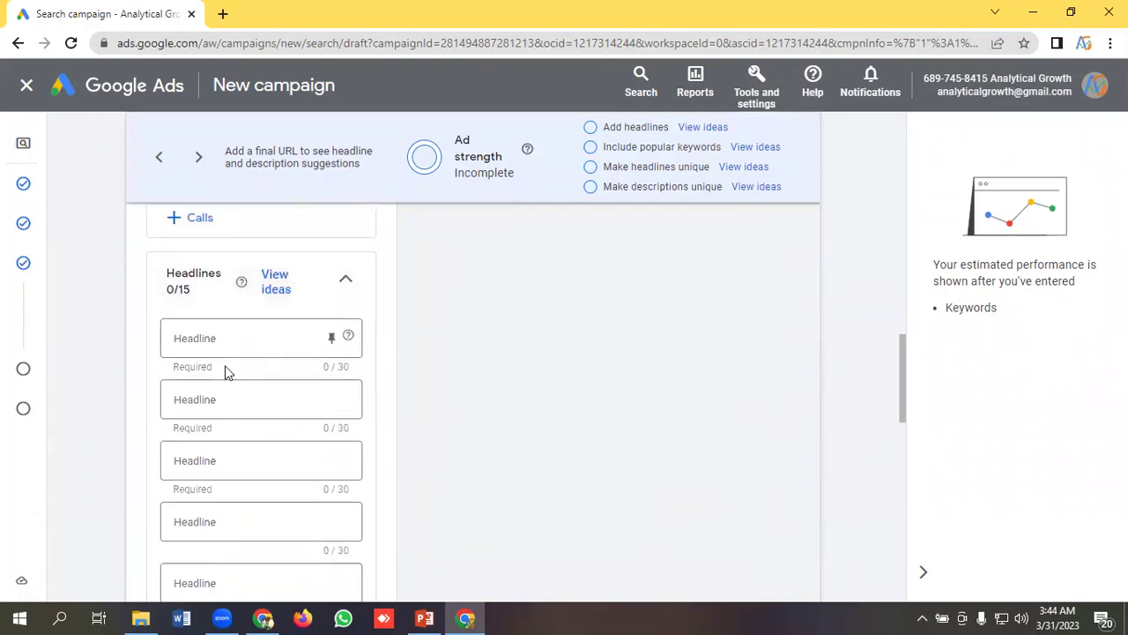
{"action": "left_click", "coordinate": [224, 335]}
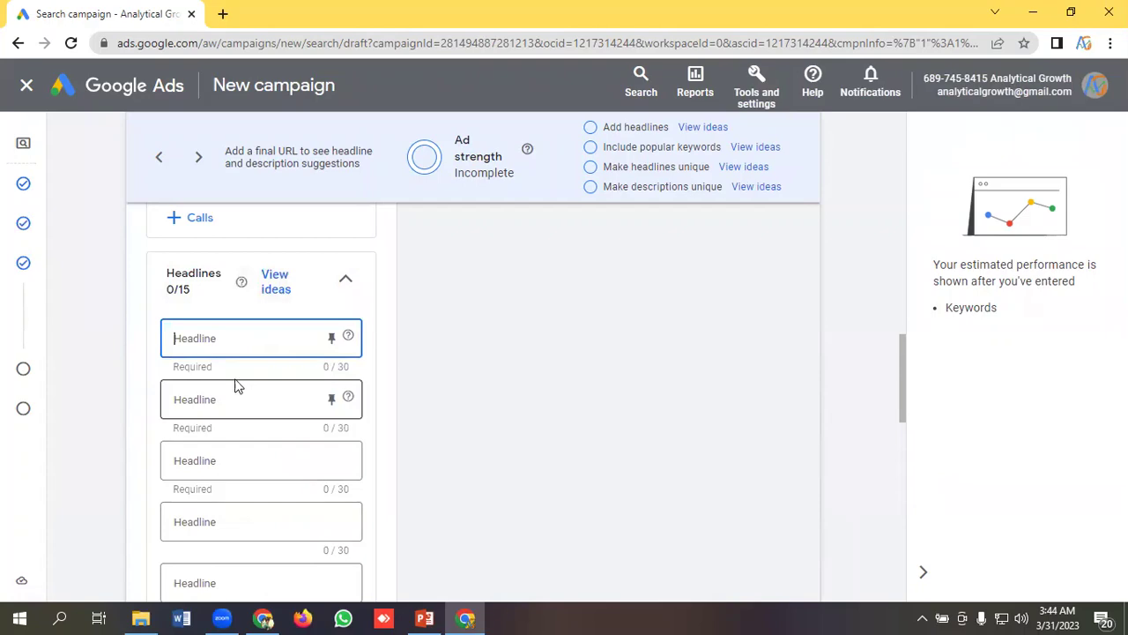
{"action": "scroll", "coordinate": [286, 394], "scroll_direction": "down", "scroll_amount": 3}
{"action": "scroll", "coordinate": [293, 394], "scroll_direction": "up", "scroll_amount": 15}
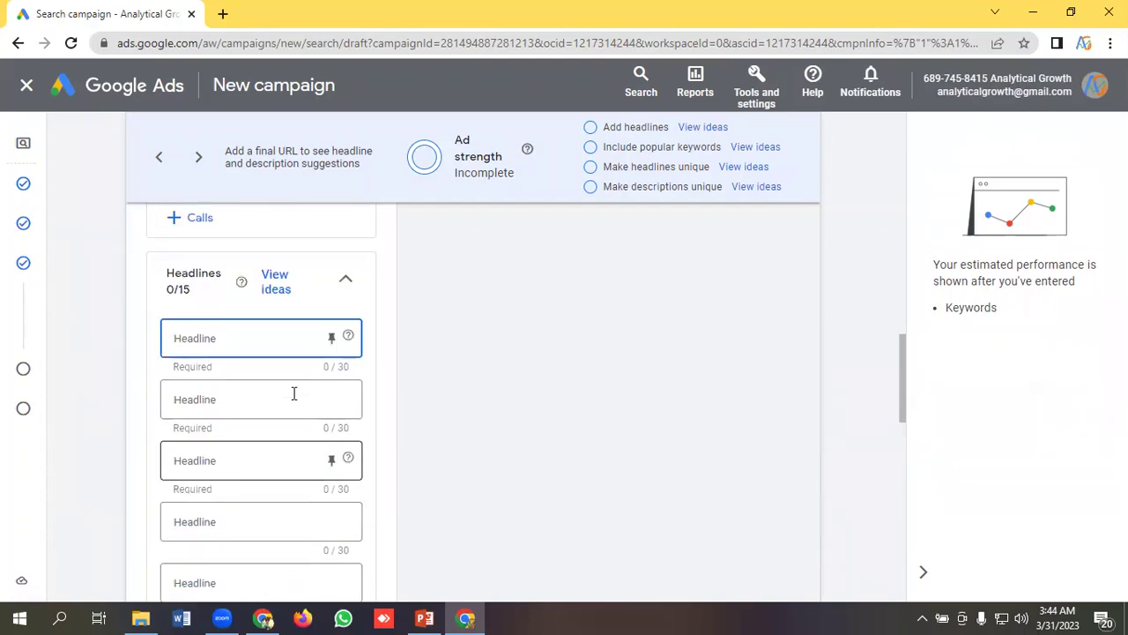
{"action": "scroll", "coordinate": [296, 393], "scroll_direction": "down", "scroll_amount": 3}
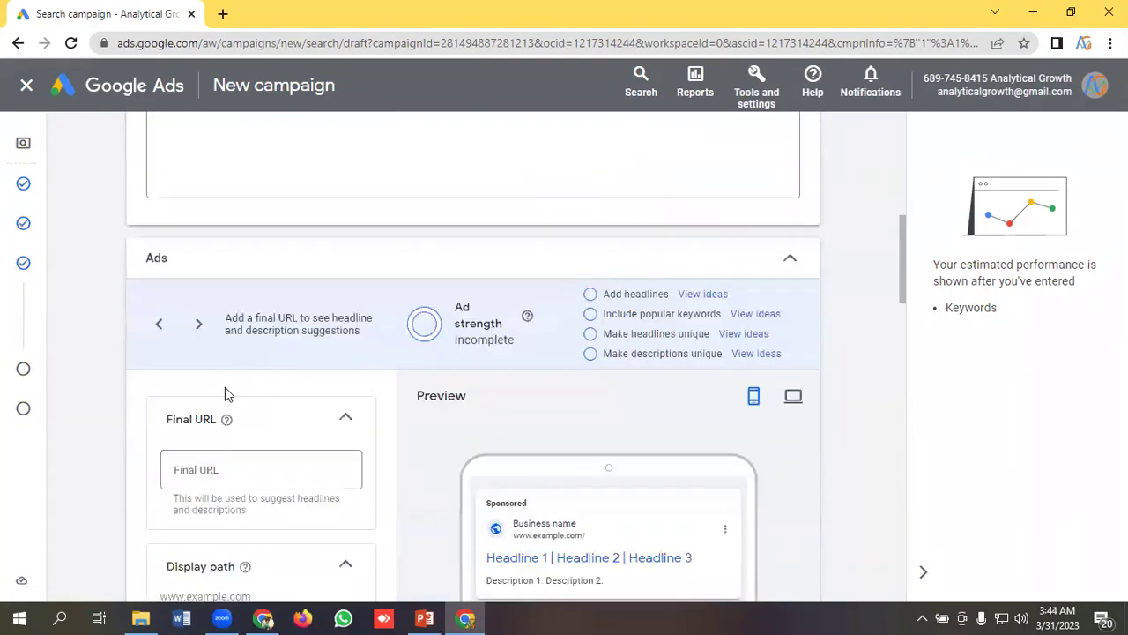
{"action": "scroll", "coordinate": [334, 408], "scroll_direction": "down", "scroll_amount": 2}
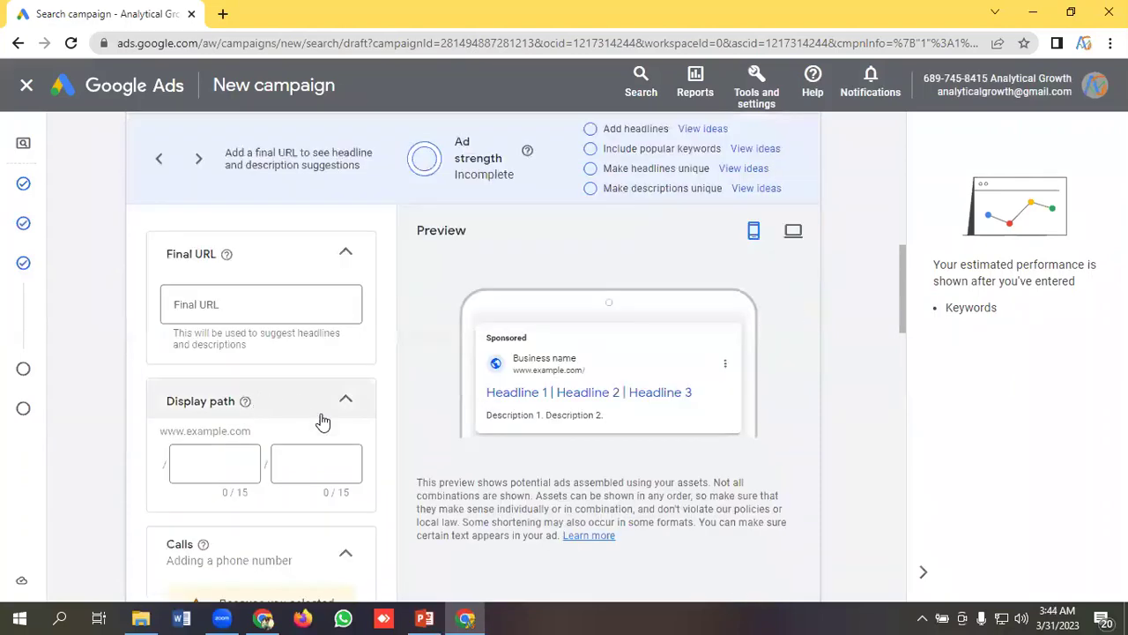
{"action": "scroll", "coordinate": [322, 403], "scroll_direction": "down", "scroll_amount": 6}
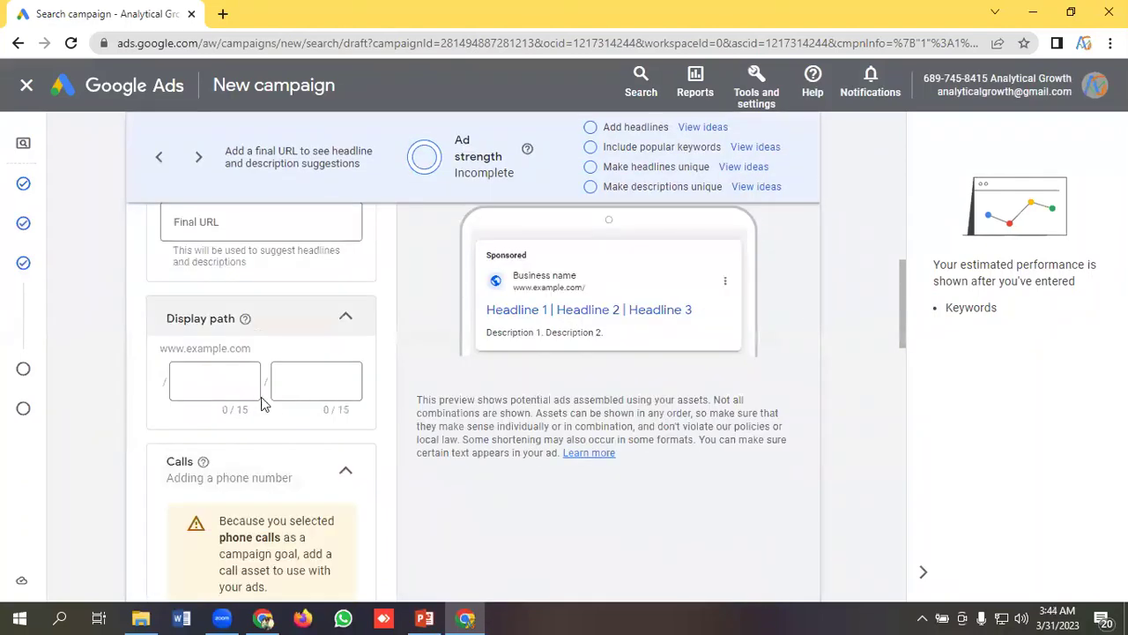
{"action": "scroll", "coordinate": [297, 392], "scroll_direction": "down", "scroll_amount": 5}
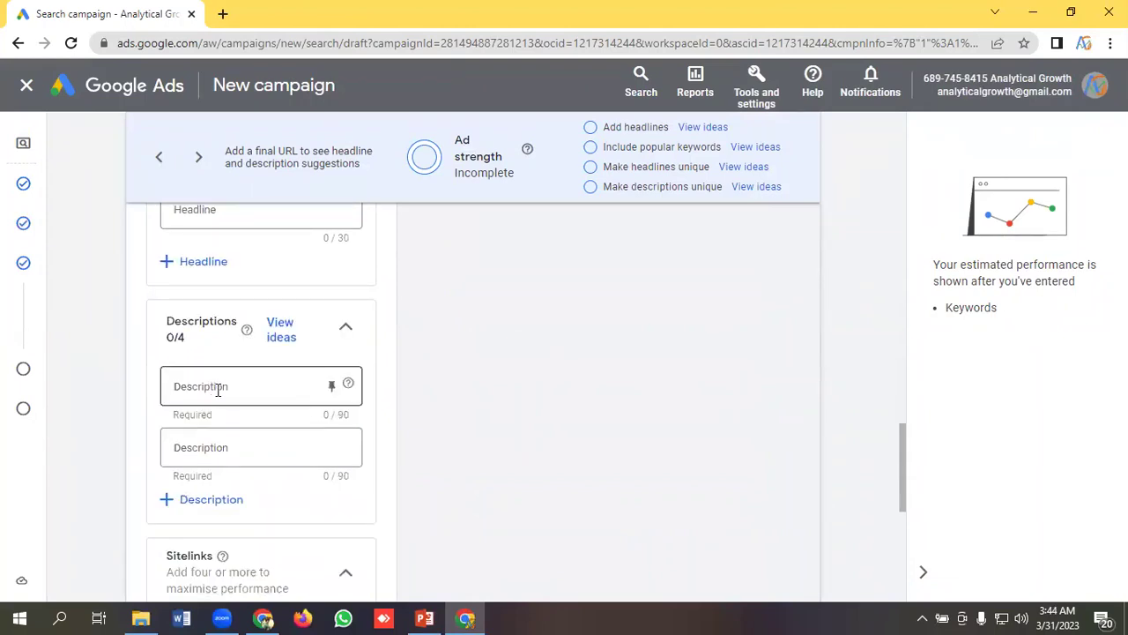
{"action": "scroll", "coordinate": [255, 400], "scroll_direction": "down", "scroll_amount": 3}
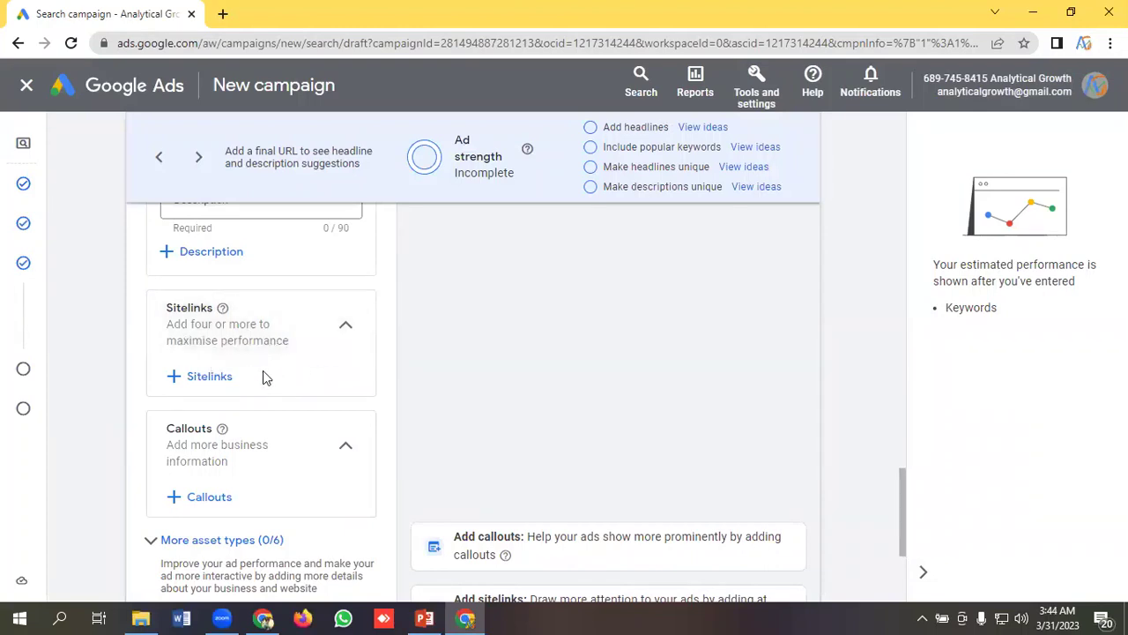
{"action": "scroll", "coordinate": [277, 360], "scroll_direction": "down", "scroll_amount": 1}
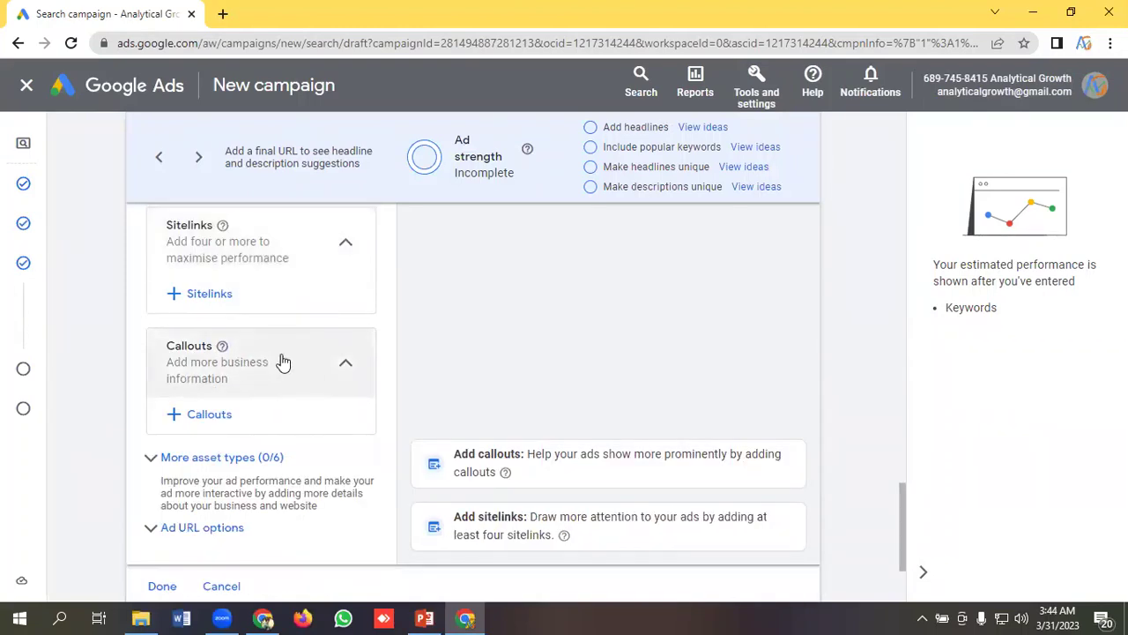
{"action": "scroll", "coordinate": [273, 361], "scroll_direction": "down", "scroll_amount": 2}
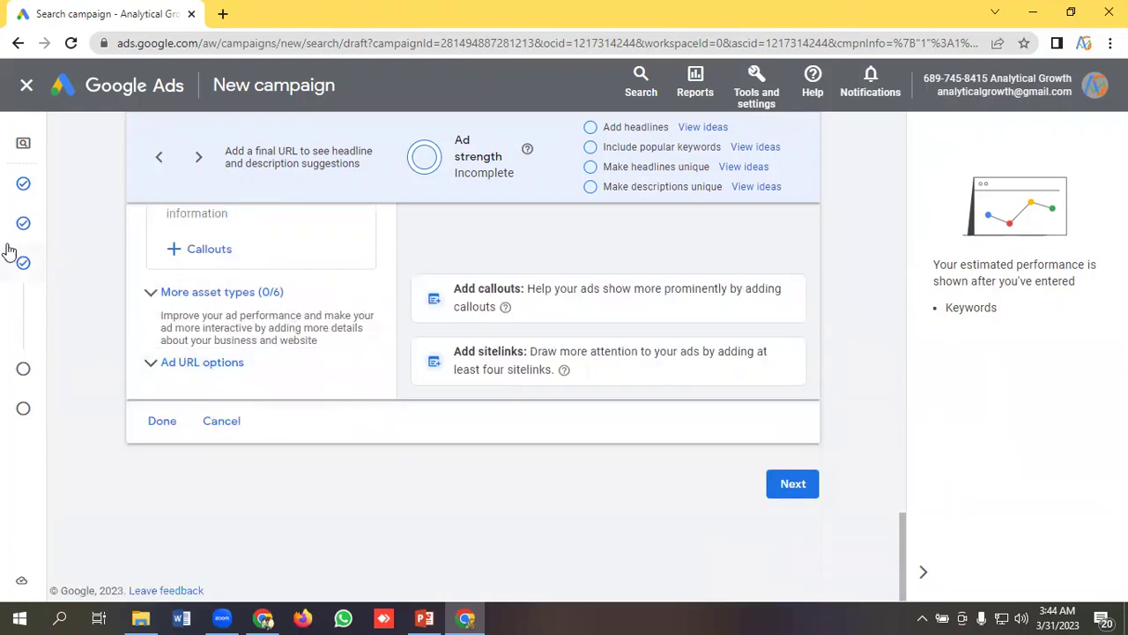
{"action": "mouse_move", "coordinate": [104, 279]}
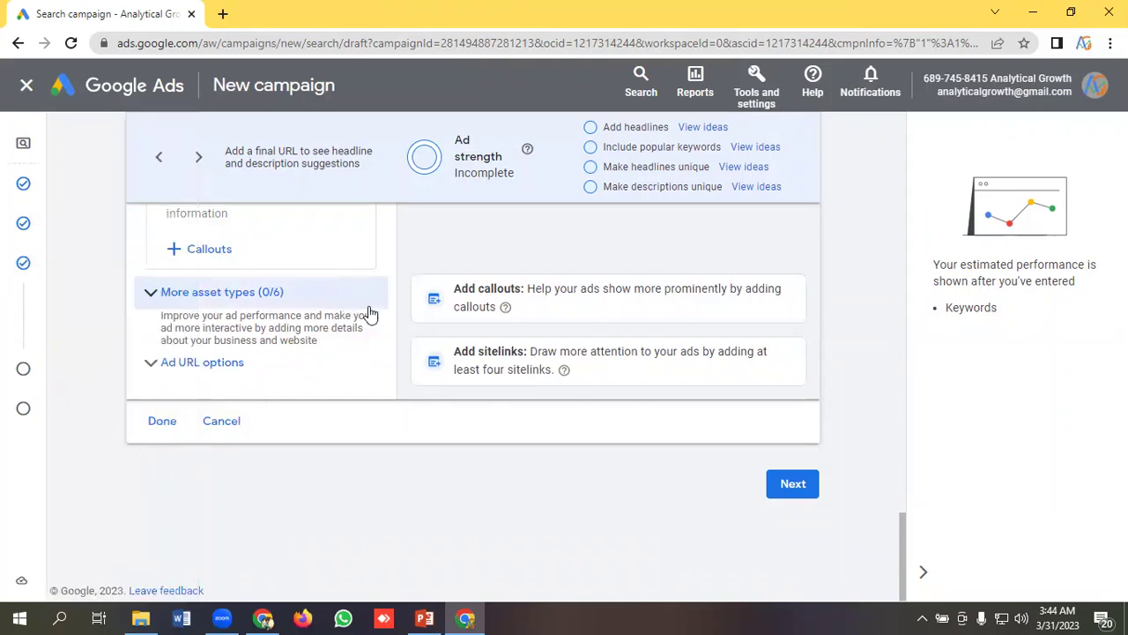
{"action": "scroll", "coordinate": [387, 381], "scroll_direction": "up", "scroll_amount": 15}
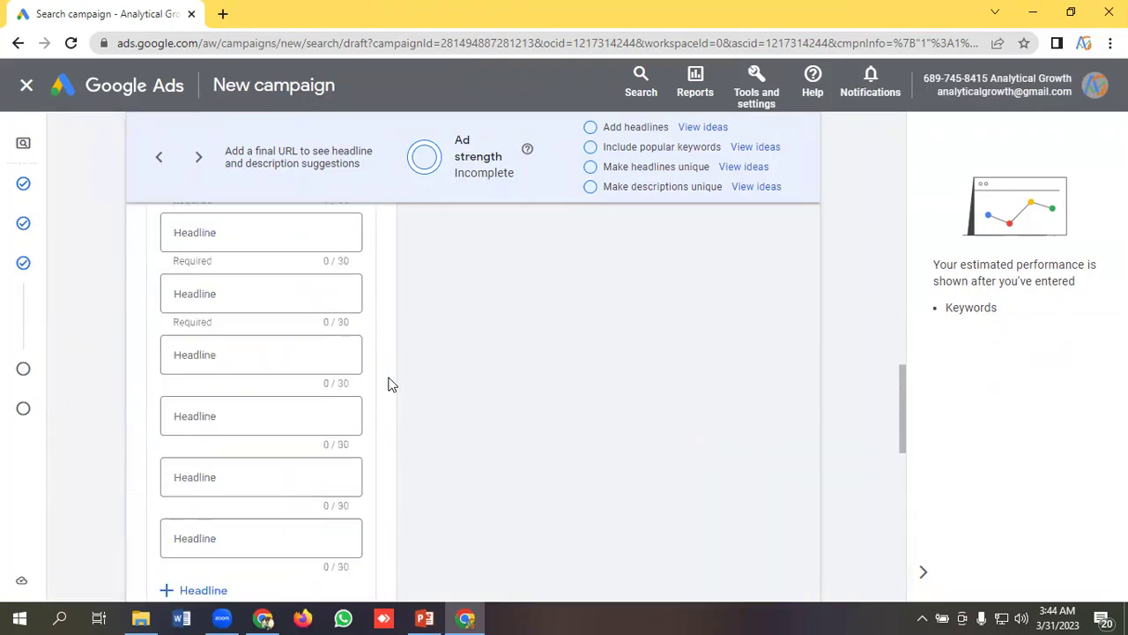
{"action": "scroll", "coordinate": [388, 381], "scroll_direction": "up", "scroll_amount": 5}
{"action": "scroll", "coordinate": [388, 381], "scroll_direction": "down", "scroll_amount": 8}
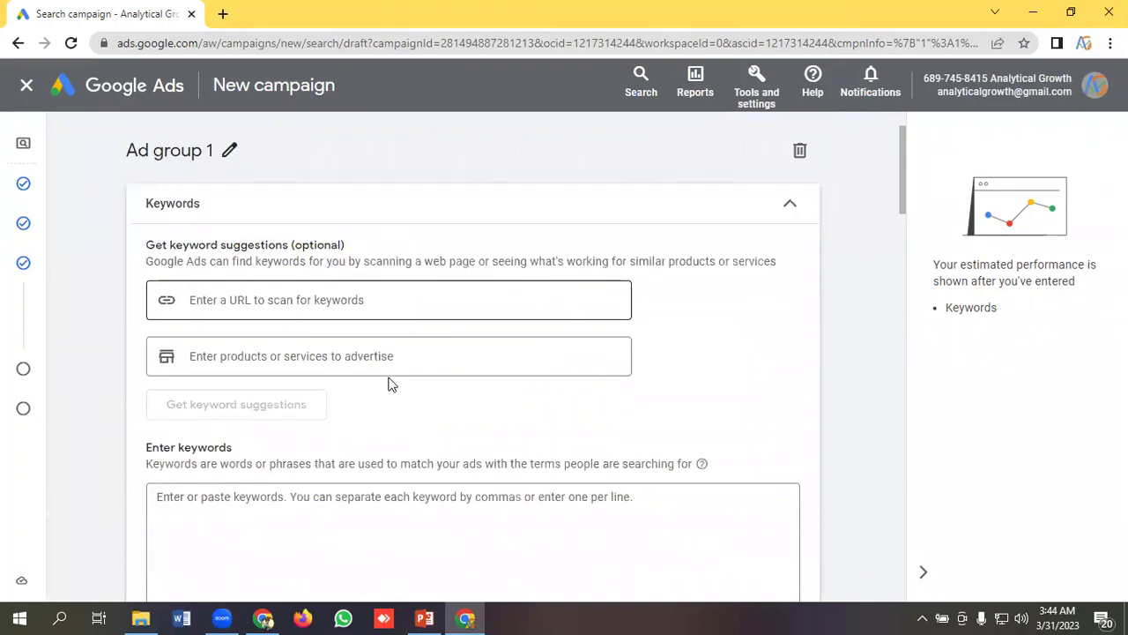
{"action": "scroll", "coordinate": [392, 384], "scroll_direction": "down", "scroll_amount": 3}
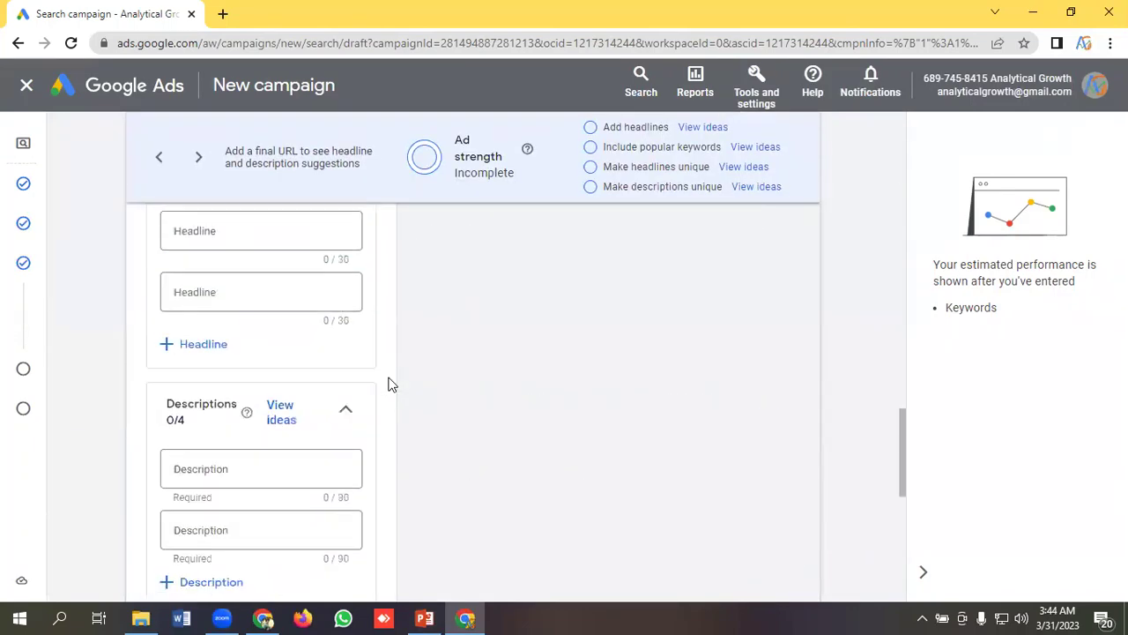